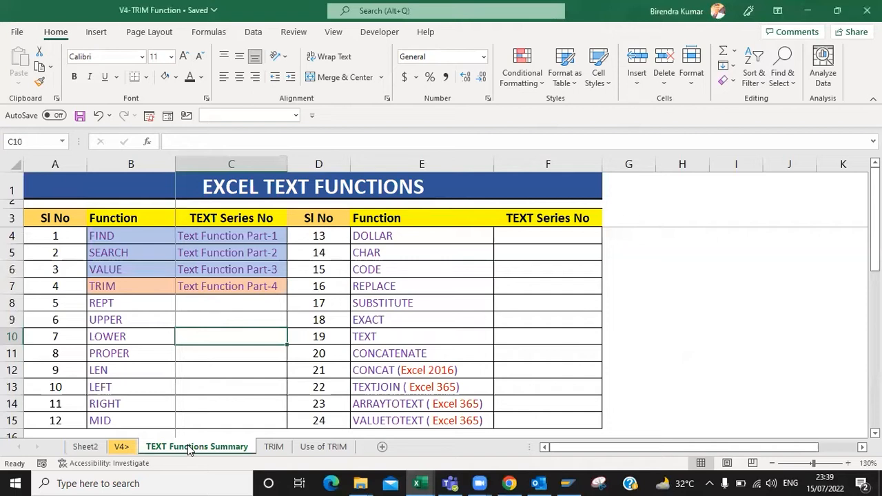
Step: Open the TRIM sheet and read through the function's description and syntax sections
left_click(274, 448)
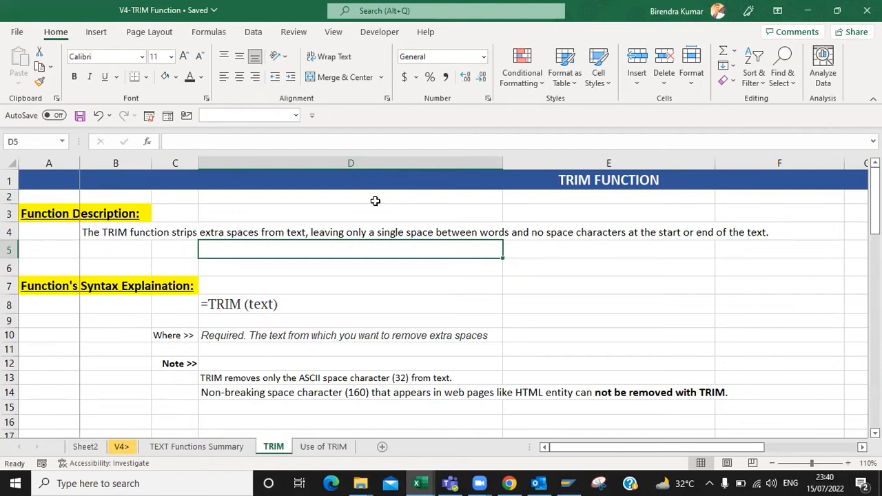
key("Down")
key("Down")
key("Down")
key("Down")
key("Down")
key("Down")
key("Down")
key("Down")
key("Down")
key("Down")
key("Down")
key("Down")
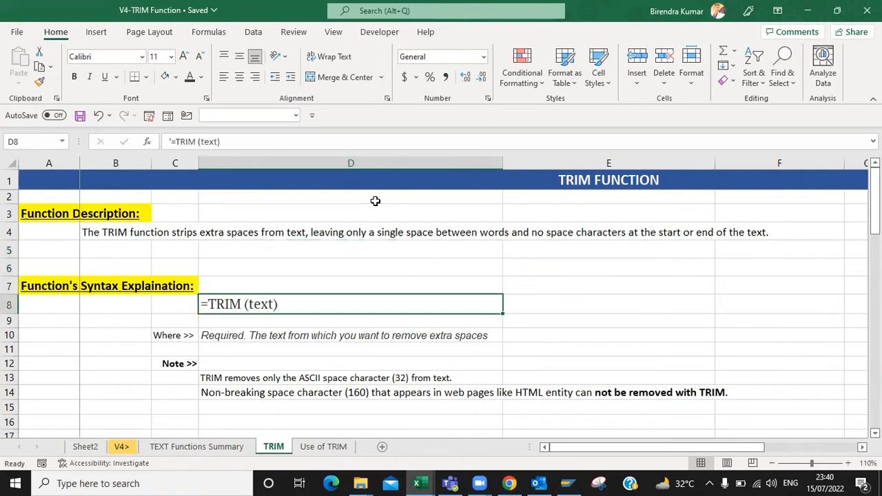
key("Down")
key("Up")
key("Up")
key("Up")
key("Up")
key("Up")
key("Up")
key("Up")
key("Up")
key("Up")
key("Up")
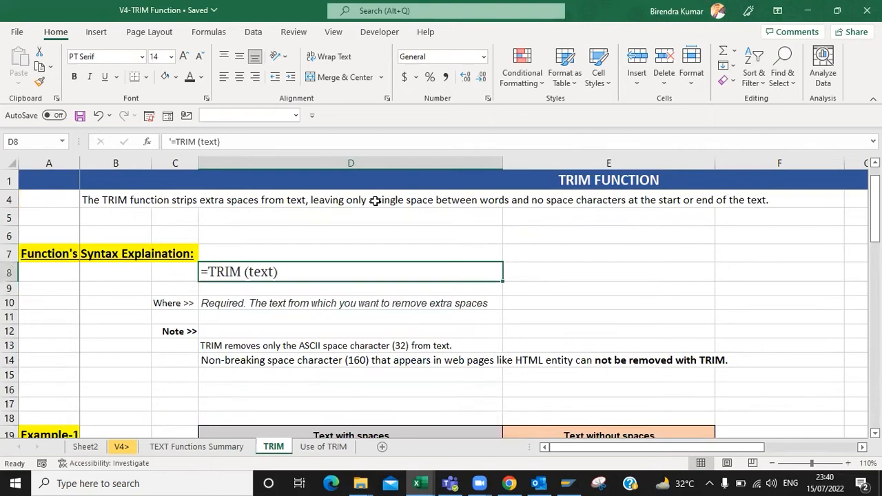
key("Right")
key("Right")
key("Left")
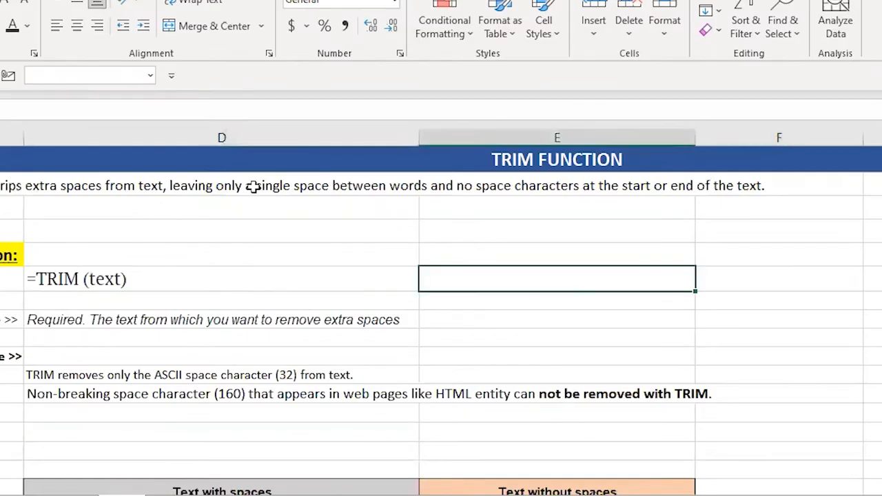
type("=TRIM(")
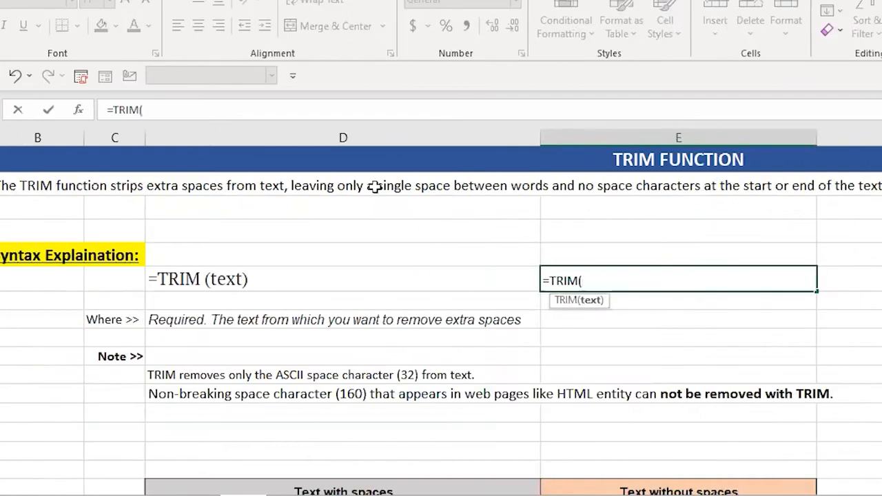
key("Left")
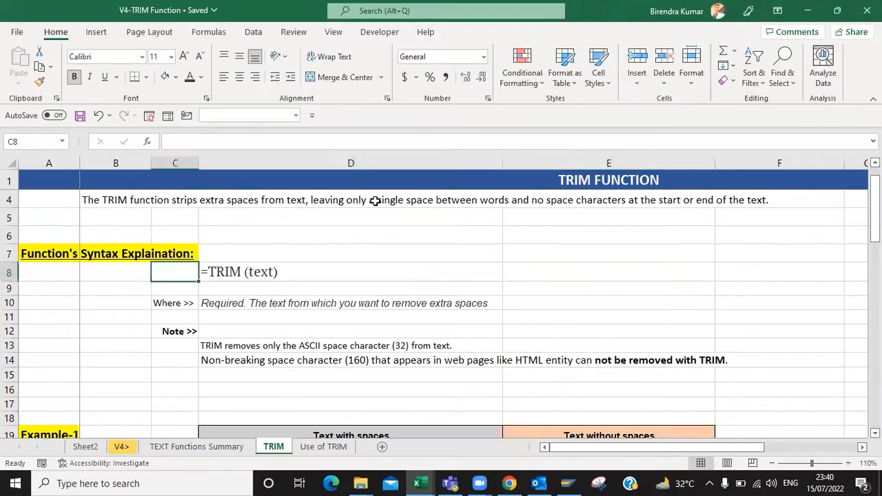
Step: Read the text argument's explanation in D10 and the notes on removable space characters in D13 and D14
key("Down")
key("Down")
key("Right")
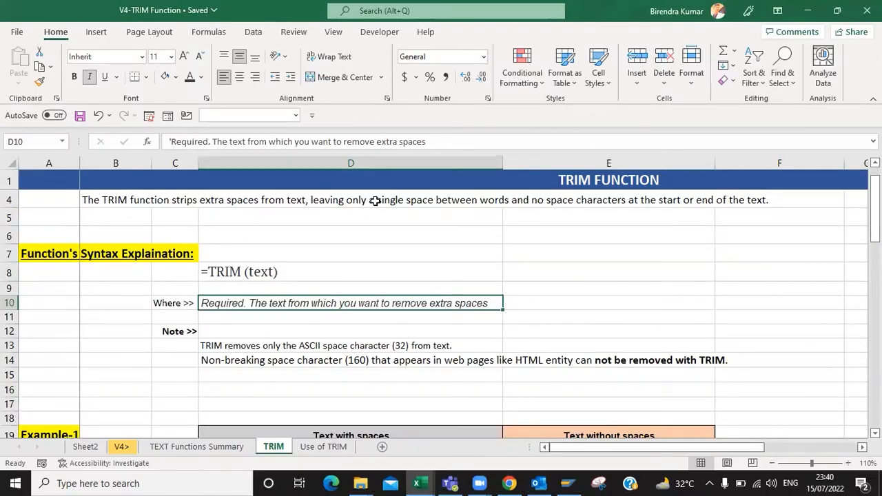
key("Down")
key("Down")
key("Down")
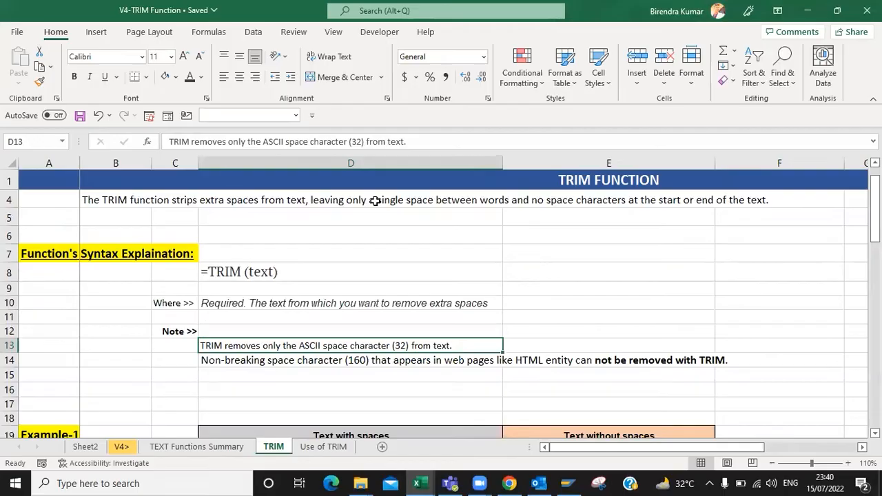
key("Down")
key("Up")
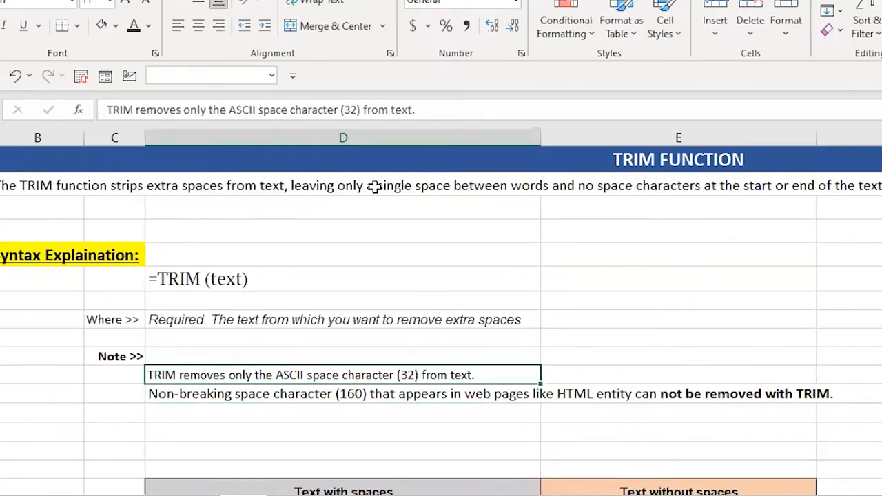
key("Down")
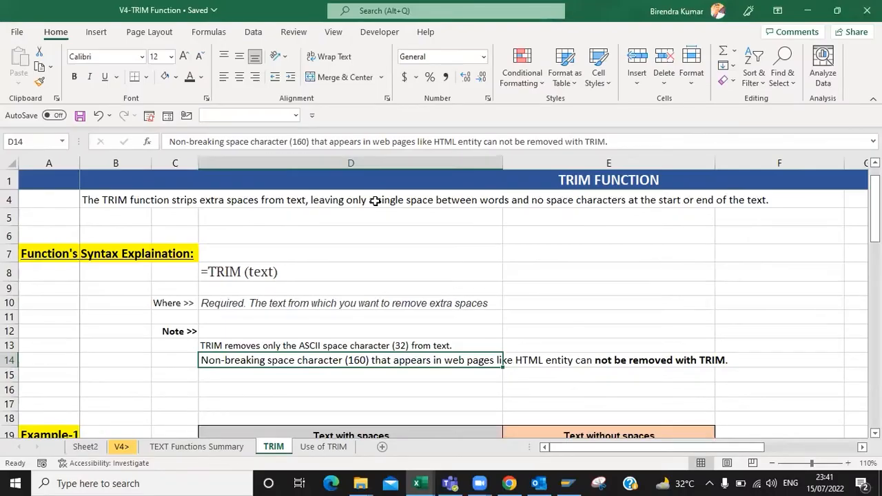
key("Down")
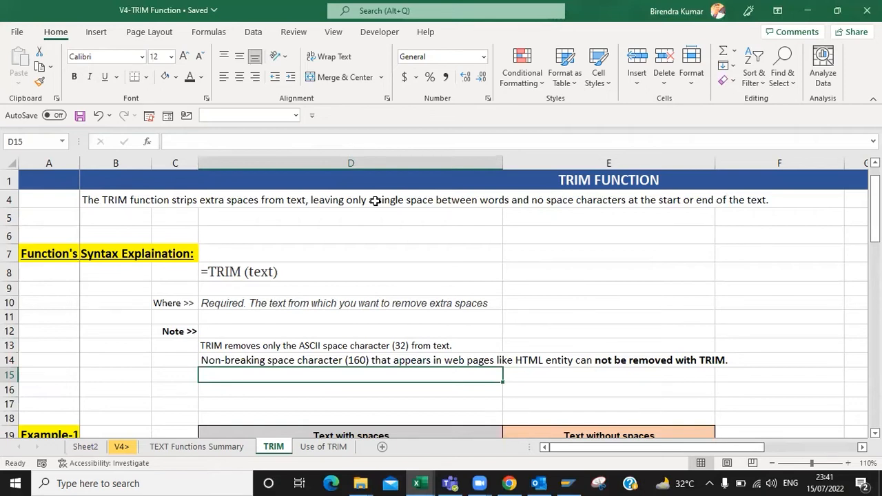
Step: Go to the Example-1 table and select its source texts in D20:D25 to examine their extra spaces
key("Down")
key("Down")
key("Down")
key("Down")
key("Down")
key("Down")
key("Down")
key("Down")
key("Down")
key("Down")
key("Down")
key("Down")
key("Down")
key("Down")
key("Down")
key("Down")
key("Down")
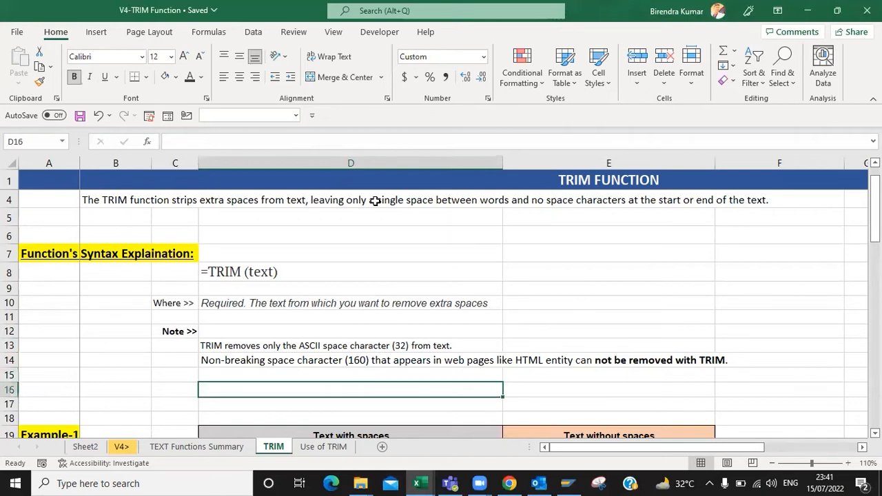
key("ctrl+Up")
key("ctrl+Up")
key("ctrl+Up")
key("Down")
key("ctrl+shift+Down")
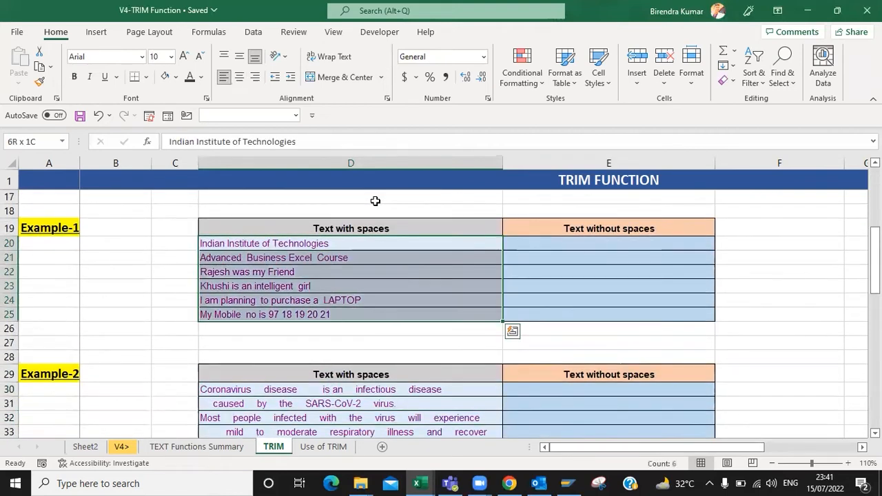
Step: Enter the formula =TRIM(D20) in cell E20 of the Example-1 table
key("Right")
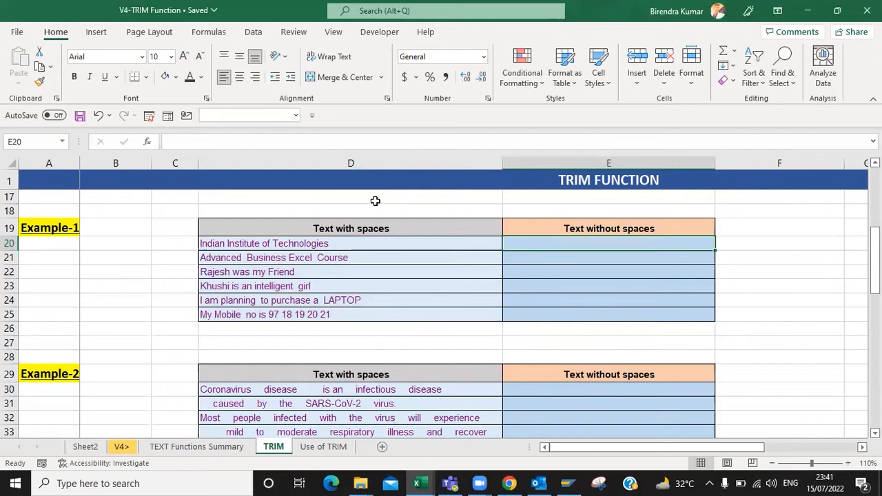
type("=TRIM(")
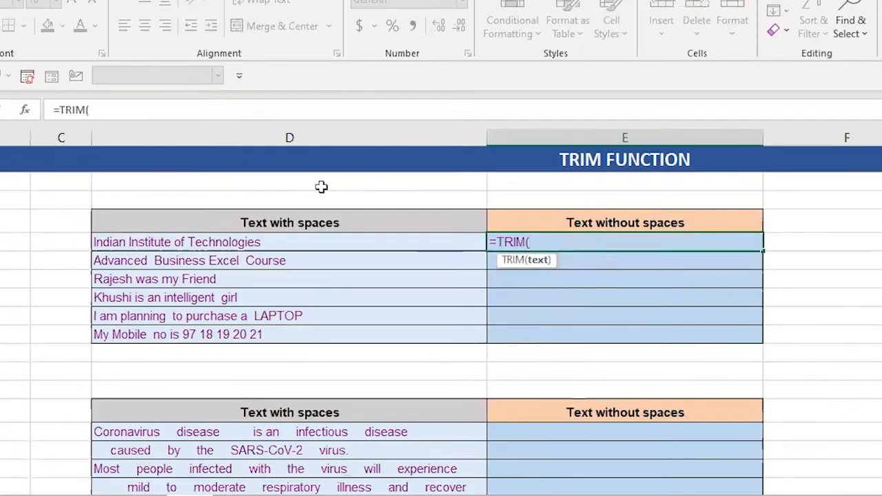
key("Left")
key("Left")
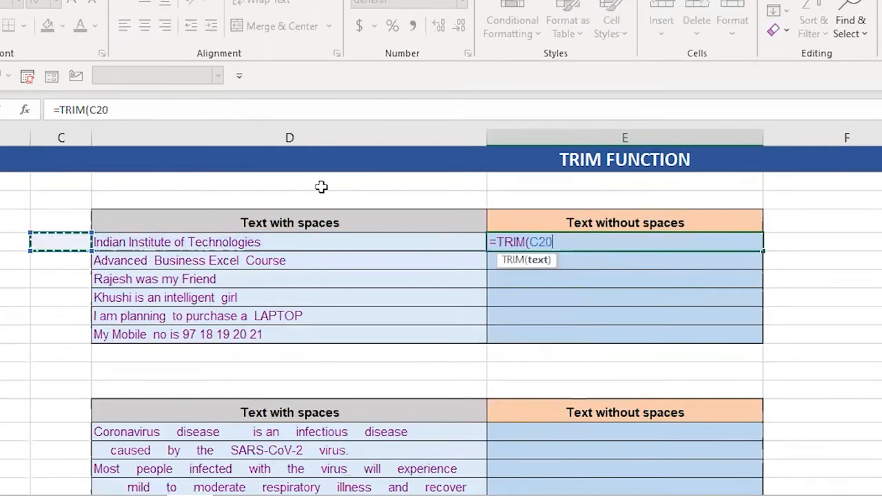
key("Right")
type(")")
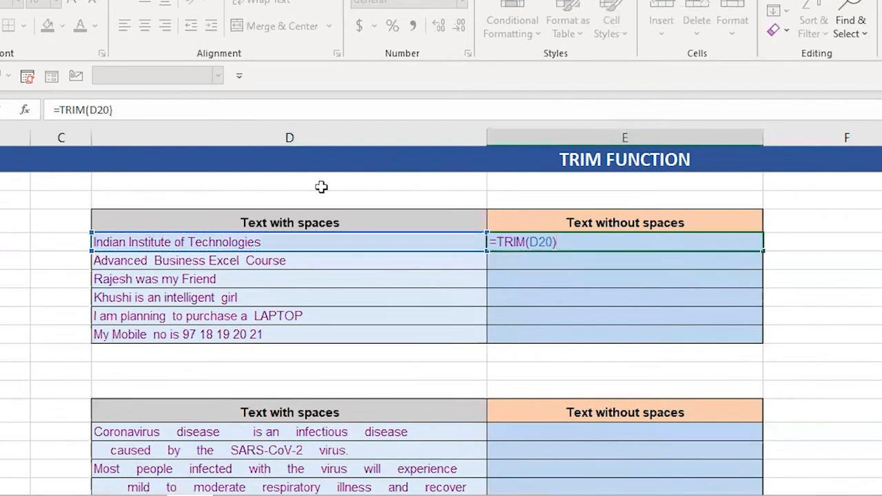
key("ctrl+Return")
Step: Copy the TRIM formula from E20 down through E25 for the remaining Example-1 texts
key("ctrl+c")
key("shift+Down")
key("shift+Down")
key("shift+Down")
key("shift+Down")
key("shift+Down")
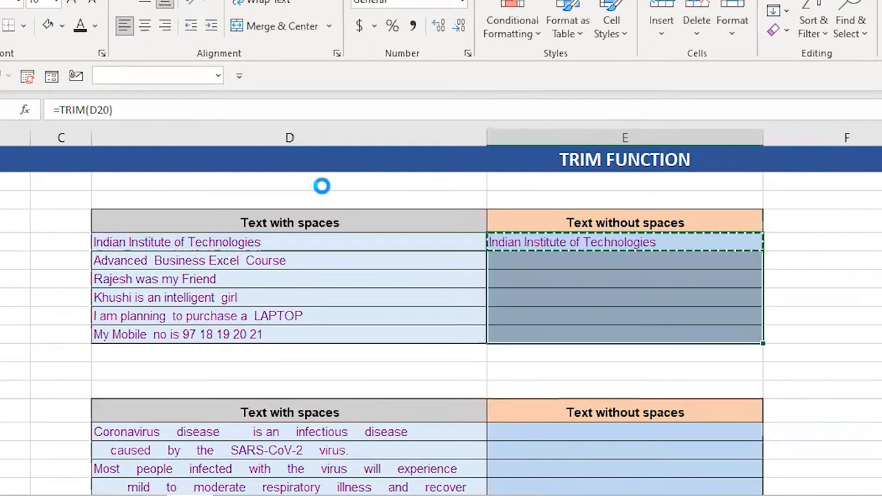
key("ctrl+v")
Step: Compare the source texts in D20:D25 with the trimmed results in E20:E25
key("Left")
key("shift+Down")
key("shift+Down")
key("shift+Down")
key("shift+Down")
key("shift+Down")
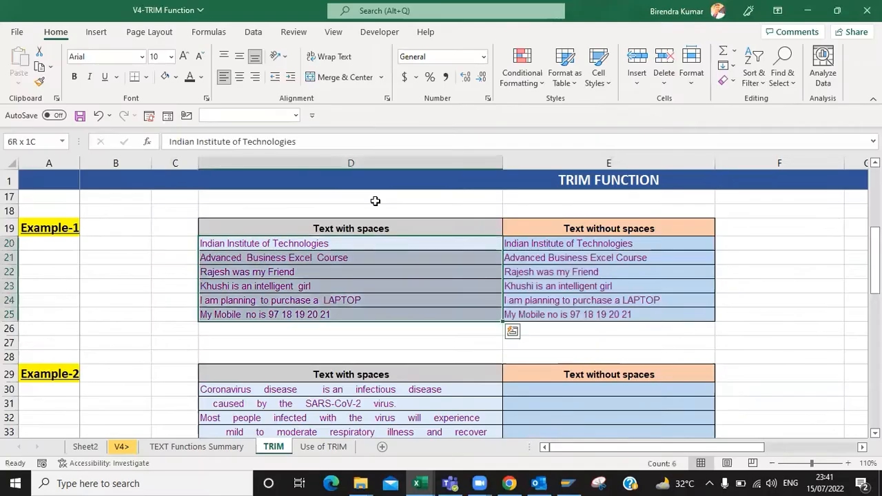
key("Right")
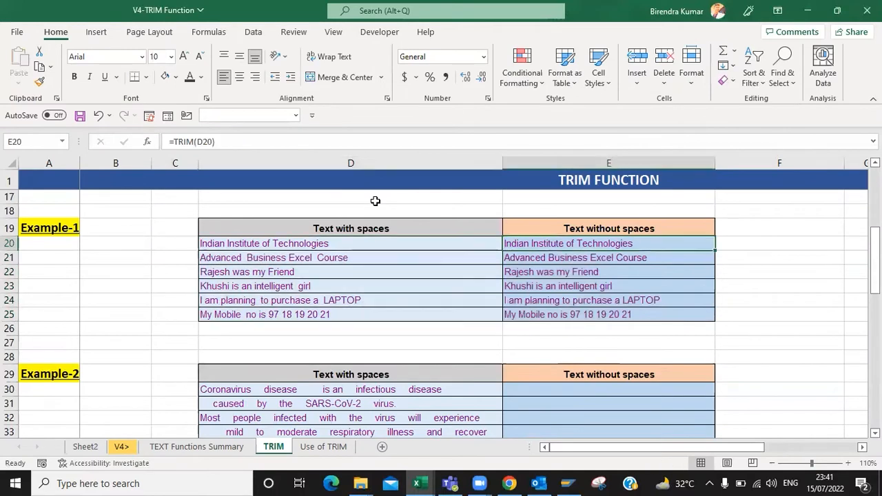
key("shift+Down")
key("shift+Down")
key("shift+Down")
key("shift+Down")
key("shift+Down")
key("ctrl+v")
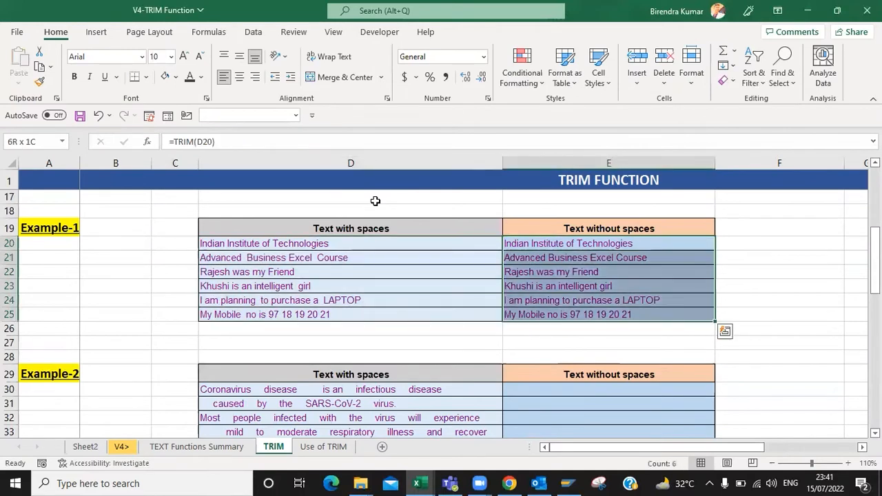
key("Down")
key("Down")
key("Left")
key("Up")
key("Up")
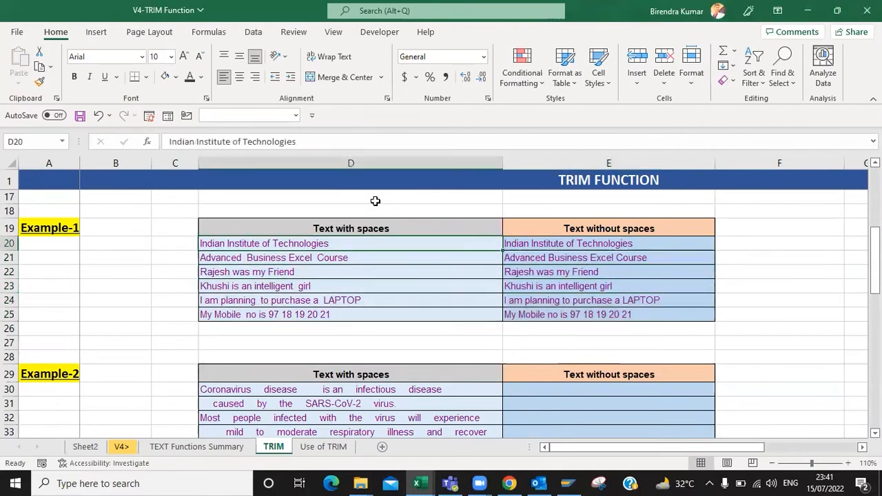
key("Down")
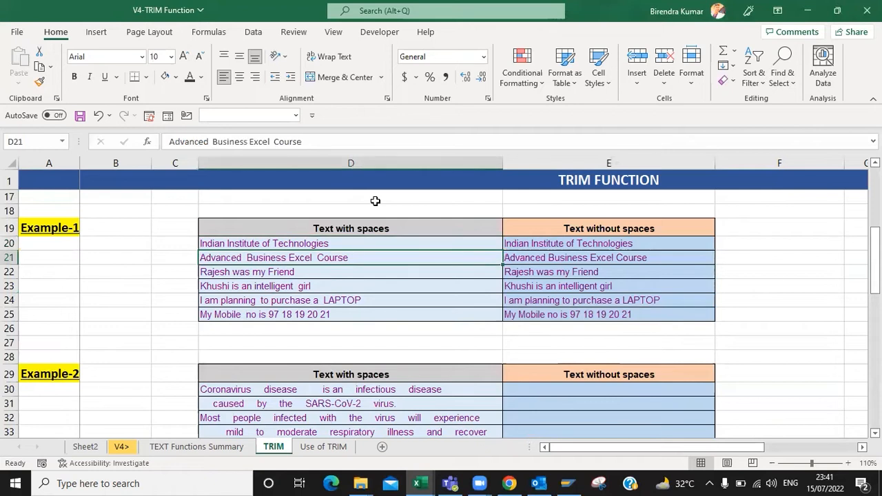
Step: Inspect the extra spaces between the words of the text in D21, leaving the cell unedited
key("F2")
key("Left")
key("Left")
key("Left")
key("Left")
key("Left")
key("Left")
key("Left")
key("Left")
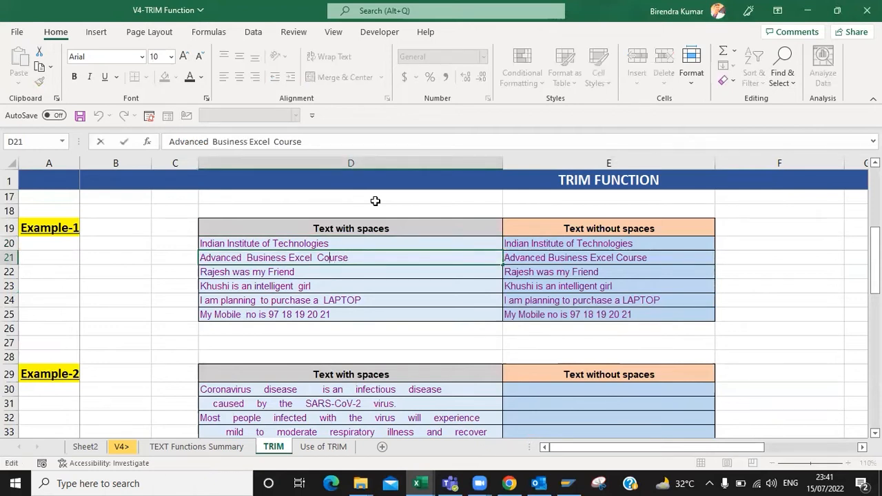
key("Right")
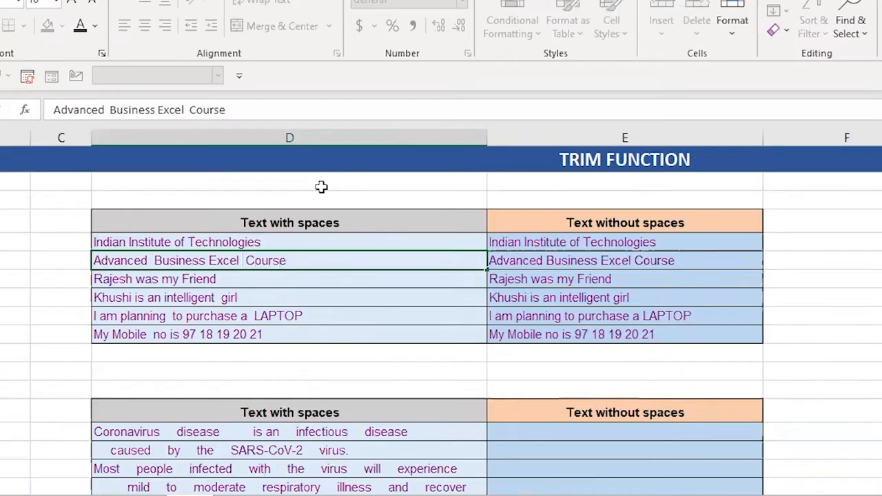
key("Escape")
Step: Check the remaining Example-1 results, then examine the leading and repeated spaces in the Example-2 source texts
key("Right")
key("Down")
key("Down")
key("Down")
key("Down")
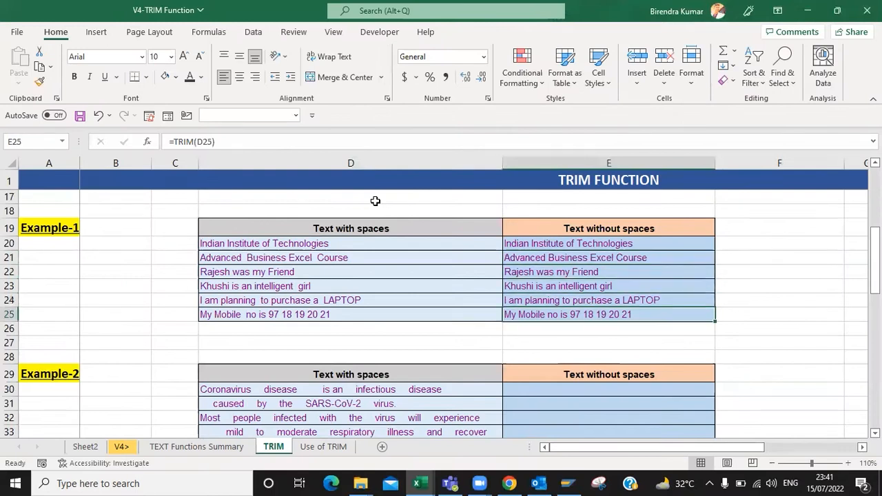
key("Down")
key("Down")
key("Down")
key("Down")
key("Down")
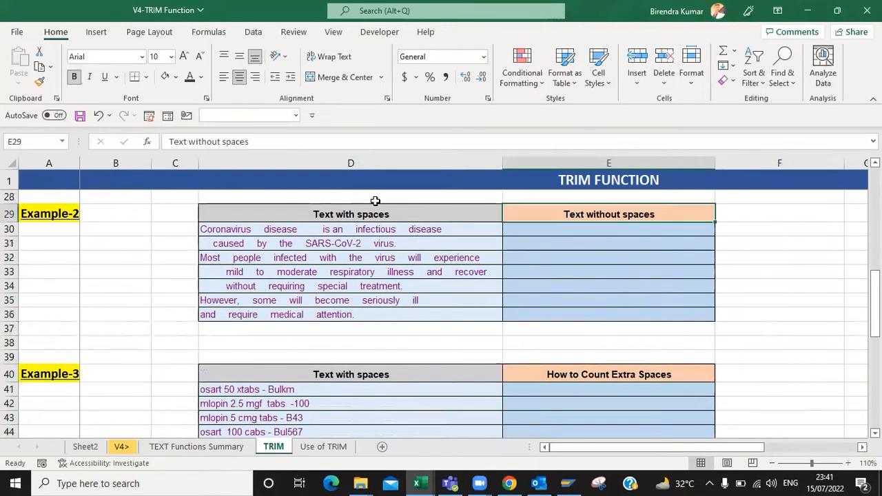
key("Left")
key("Left")
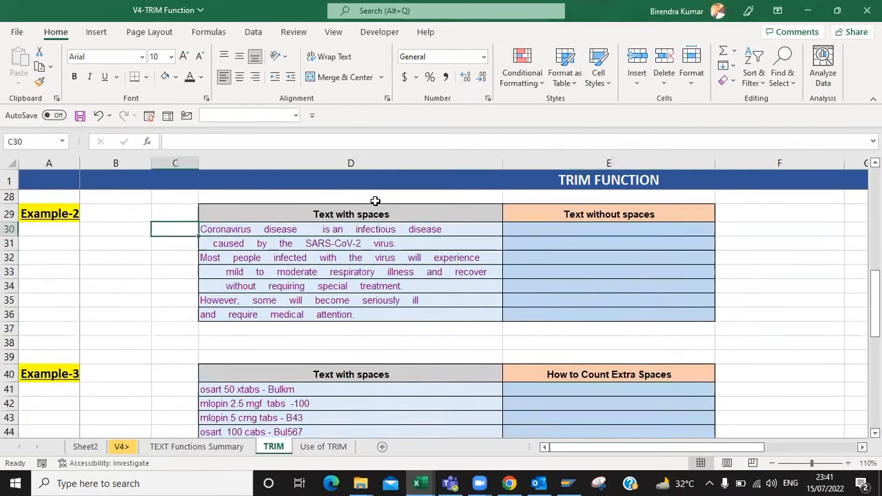
key("Right")
key("Down")
key("Down")
key("Up")
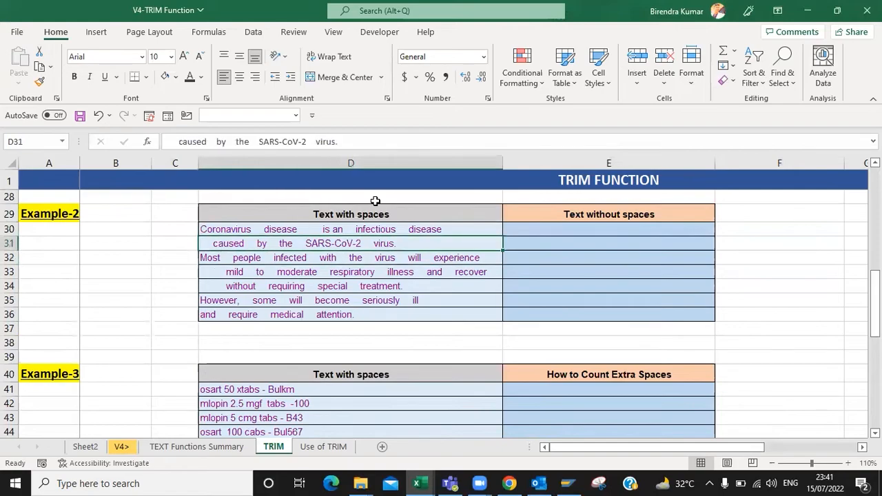
Step: Enter the formula =TRIM(D30) in cell E30 of the Example-2 table
key("Right")
key("Up")
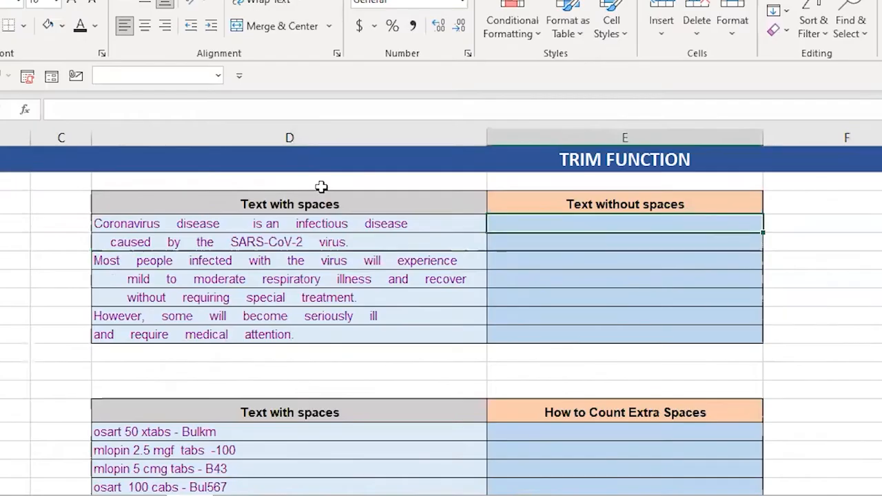
type("=trim")
key("Tab")
key("Left")
type(")")
key("ctrl+Return")
Step: Copy the TRIM formula from E30 down through E36 for the remaining Example-2 texts
key("ctrl+c")
key("Down")
key("shift+Down")
key("shift+Down")
key("shift+Down")
key("shift+Down")
key("shift+Down")
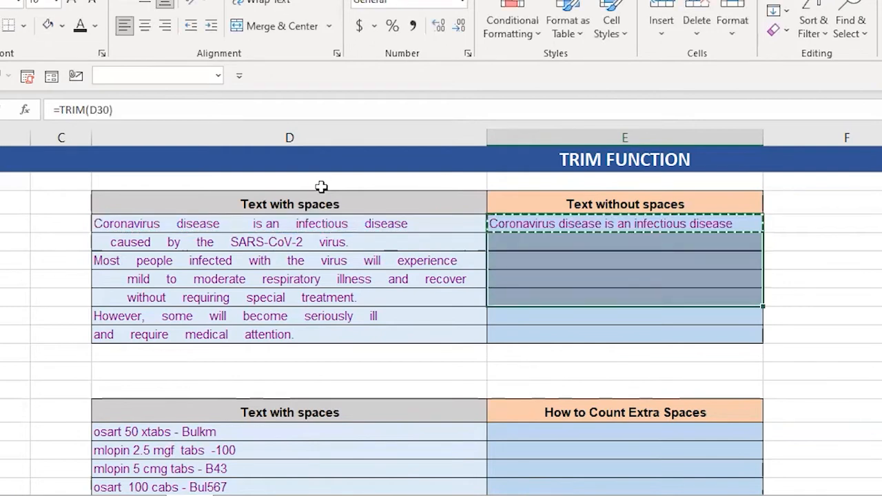
key("ctrl+v")
Step: Compare the Example-2 source texts with the trimmed results in E30:E36
key("Down")
key("Left")
key("Down")
key("Down")
key("Down")
key("Up")
key("Up")
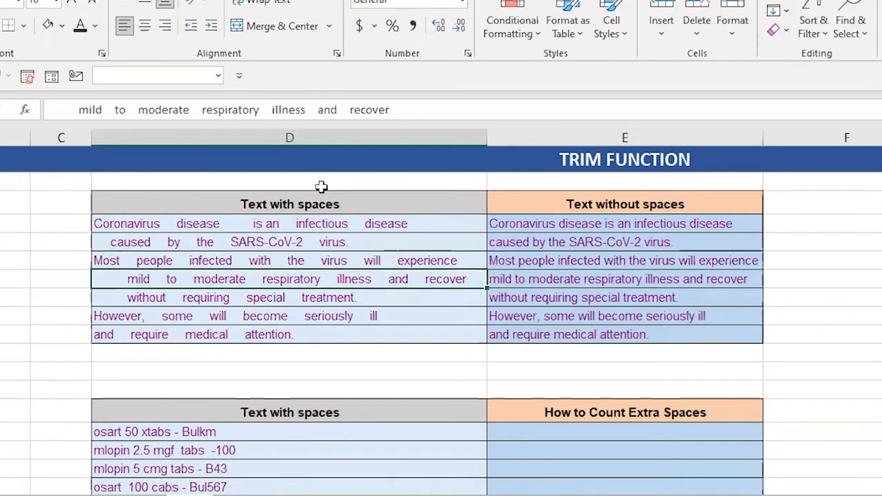
key("Right")
key("Up")
key("Up")
key("Up")
key("ctrl+shift+Down")
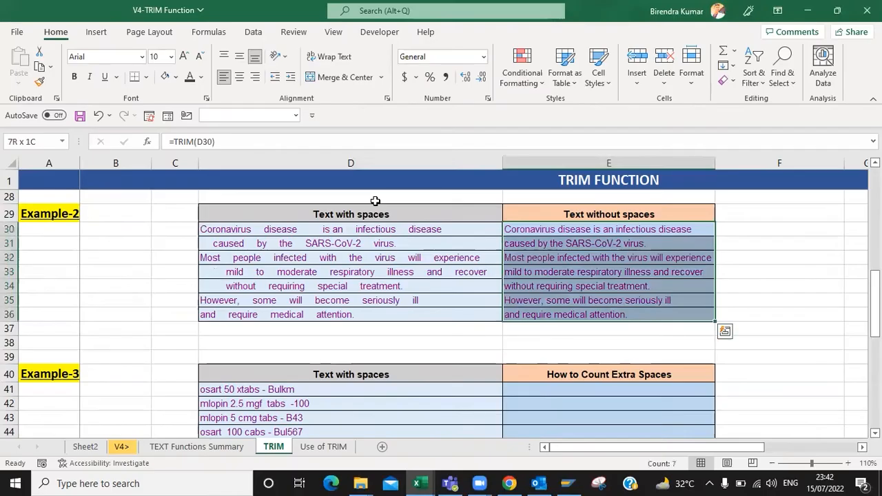
Step: Examine the Example-3 source texts in D41:D50 and the empty extra-space count column beside them
key("Down")
key("Down")
key("Down")
key("Down")
key("Down")
key("Down")
key("Down")
key("Down")
key("Down")
key("Down")
key("Down")
key("Down")
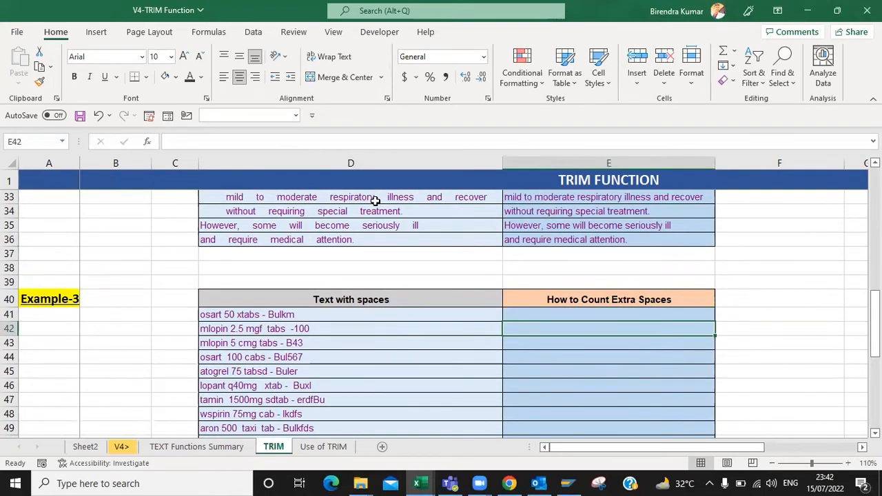
key("Left")
key("Up")
key("ctrl+shift+Down")
key("Down")
key("Up")
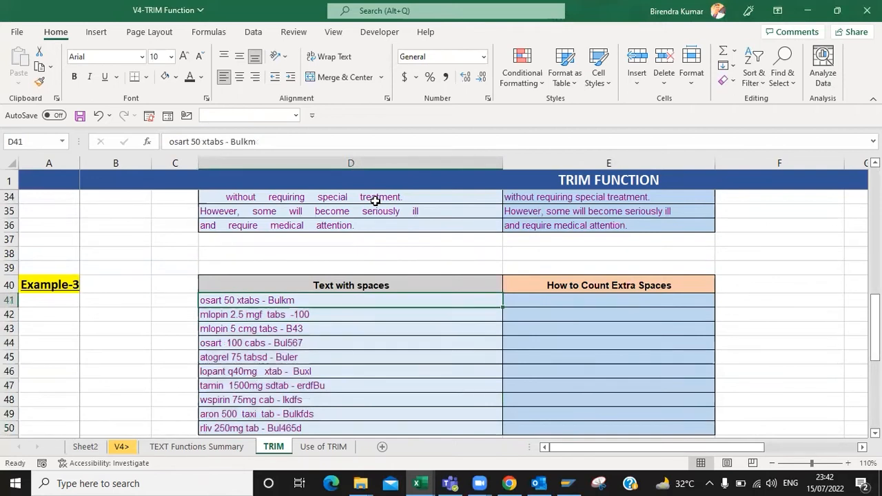
Step: Enter the formula =LEN(D42) in cell F42 to count the characters of the original text
key("Right")
key("Right")
key("Down")
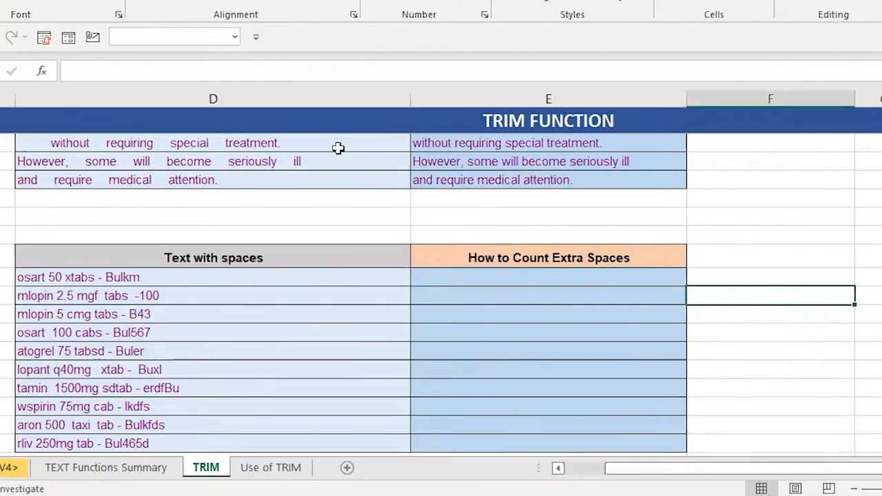
type("=le")
key("Down")
key("Tab")
key("Left")
key("Left")
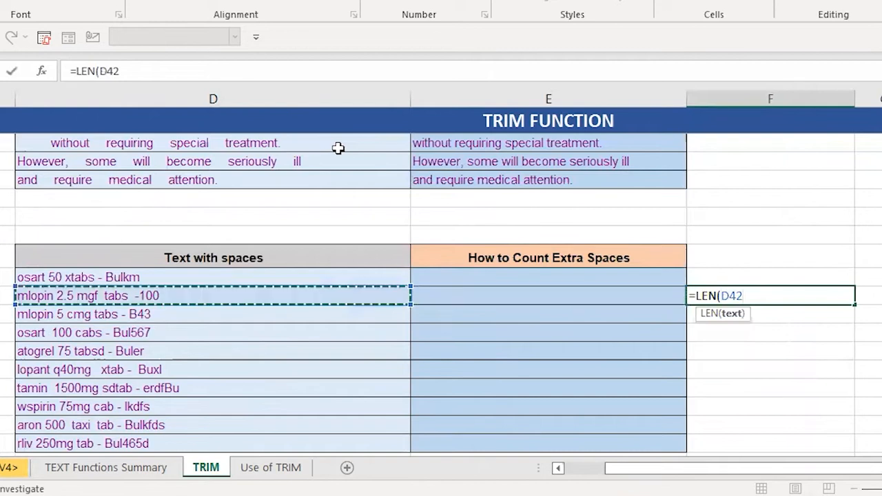
type(")")
key("Return")
key("Up")
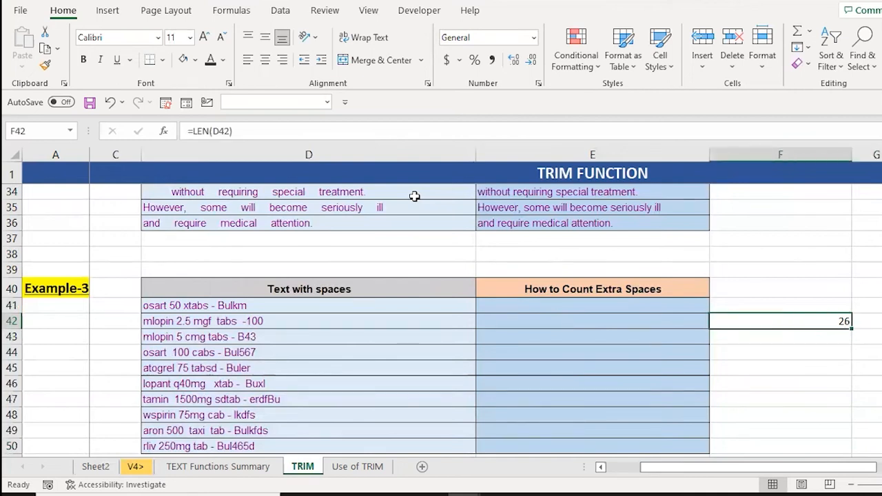
Step: Enter the formula =LEN(TRIM(D42)) in cell G42 to count the characters of the trimmed text
key("Left")
key("Left")
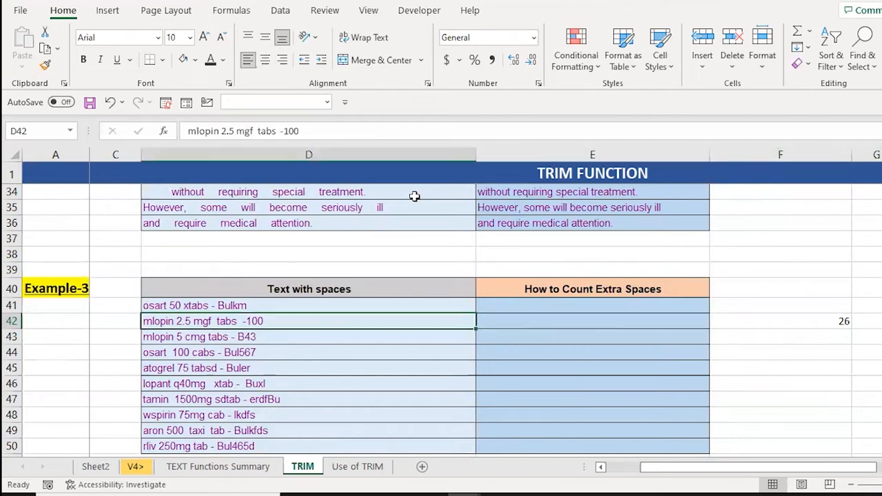
key("Right")
key("Right")
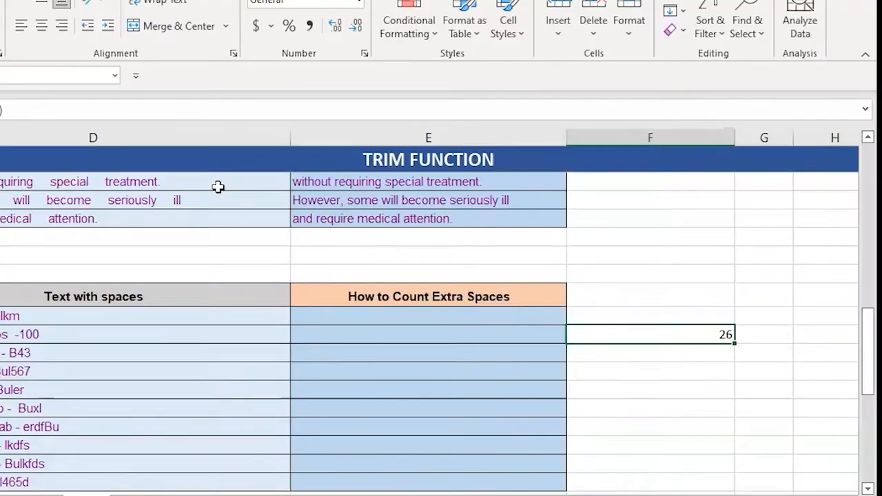
key("Right")
type("=")
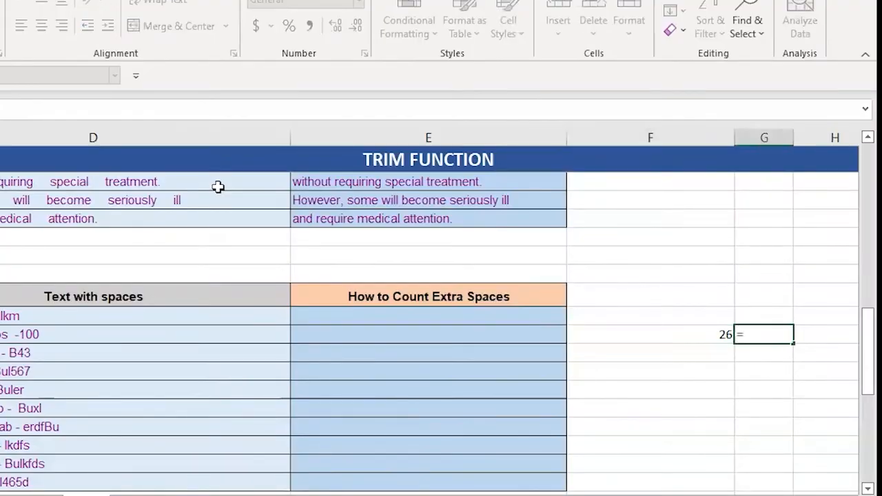
type("len")
key("Tab")
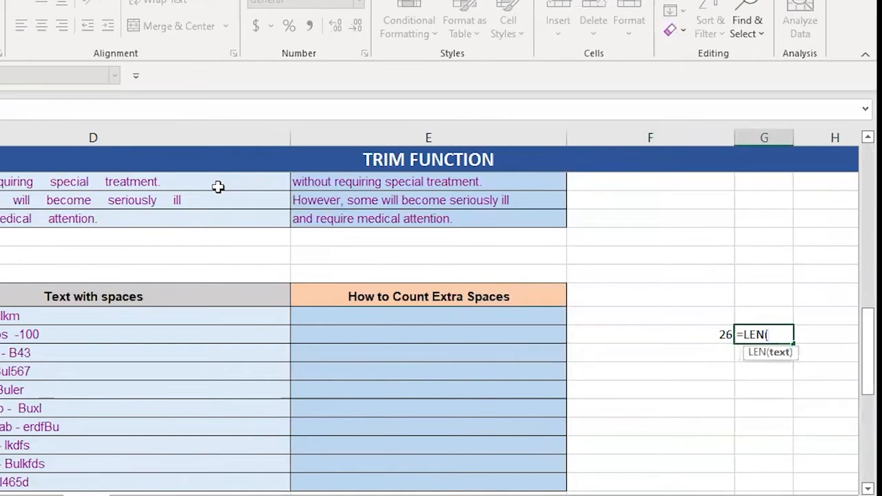
type("trim")
key("Tab")
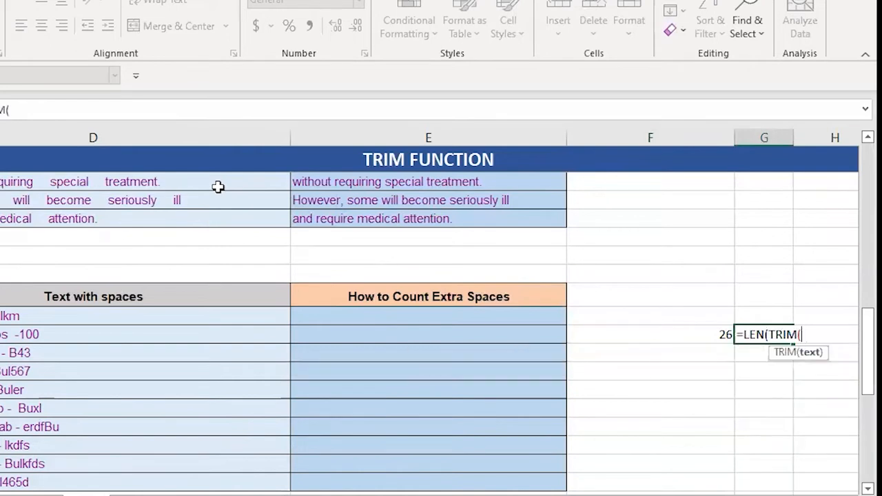
key("Left")
key("Left")
key("Left")
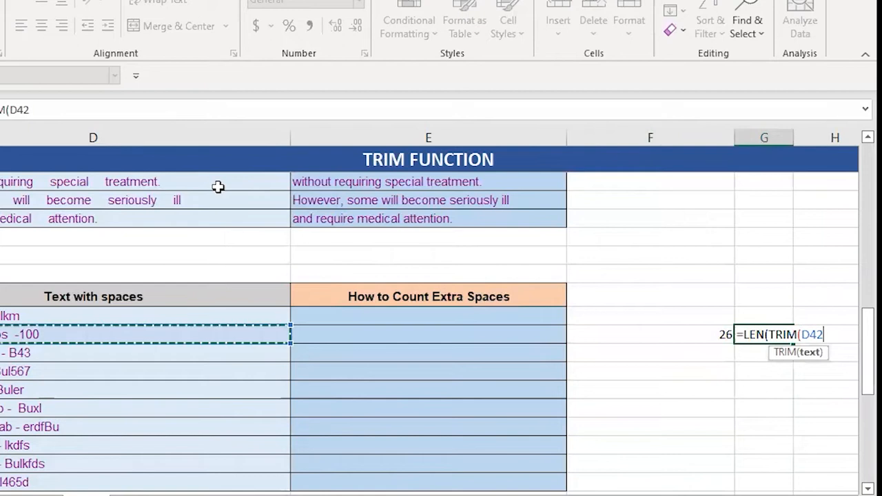
type(")")
key("ctrl+Return")
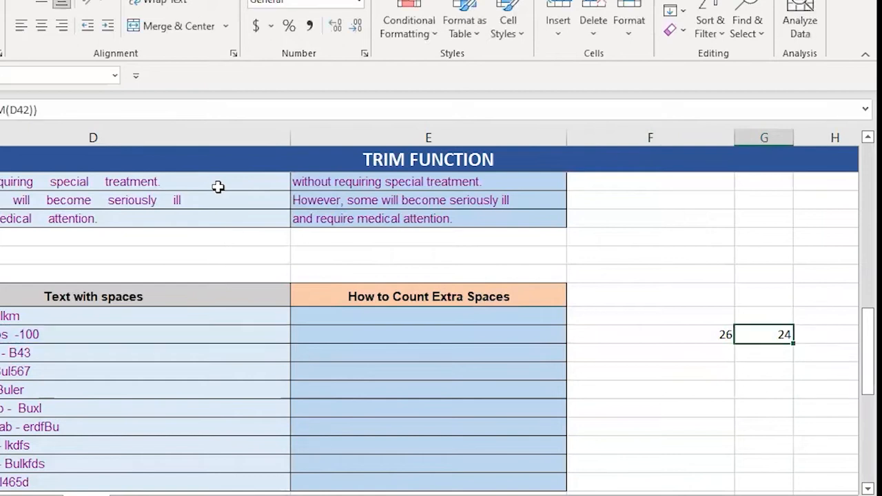
Step: Subtract the trimmed length from the original length in cell H42 with the formula =F42-G42
key("Right")
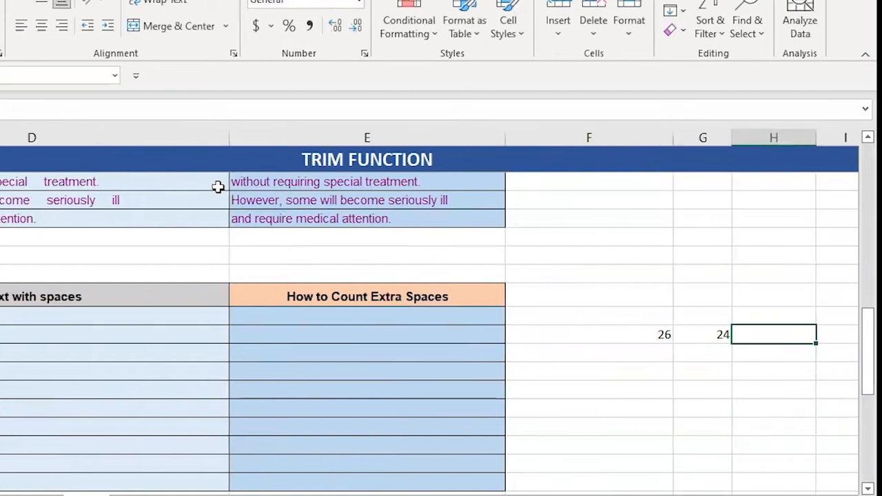
type("=")
key("Left")
key("Left")
type("-")
key("Left")
key("ctrl+Return")
Step: Compare the source text in D42 with the helper lengths in F42 and G42
key("Left")
key("Left")
key("Left")
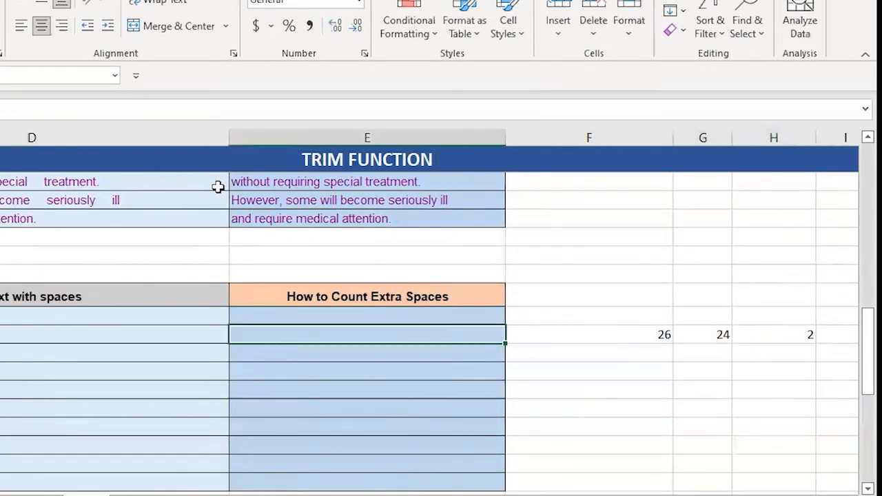
key("Left")
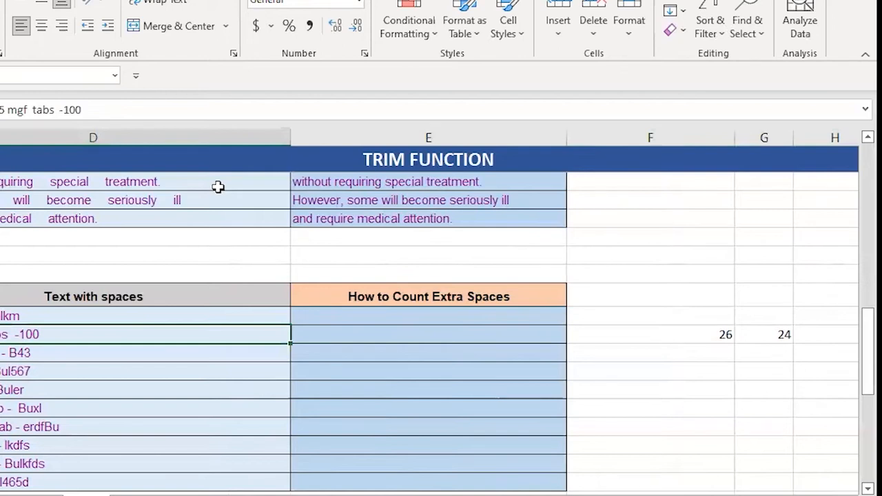
key("Right")
key("Right")
key("shift+Right")
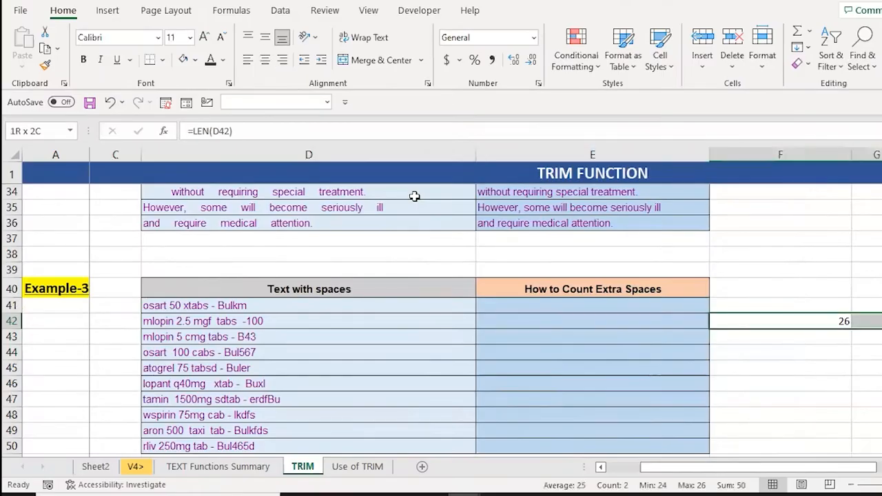
key("shift+Left")
Step: Enter the formula =LEN(D41)-LEN(TRIM(D41)) in cell E41 of the Example-3 table
key("Left")
key("Up")
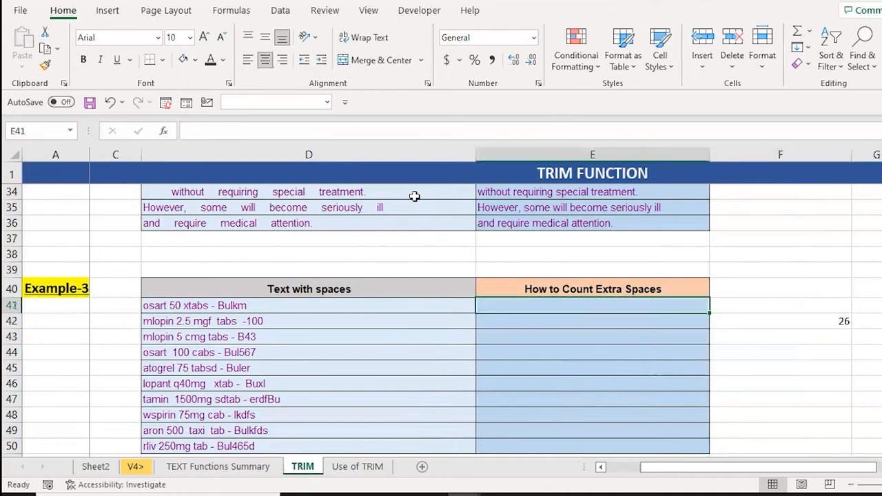
type("=len")
key("Tab")
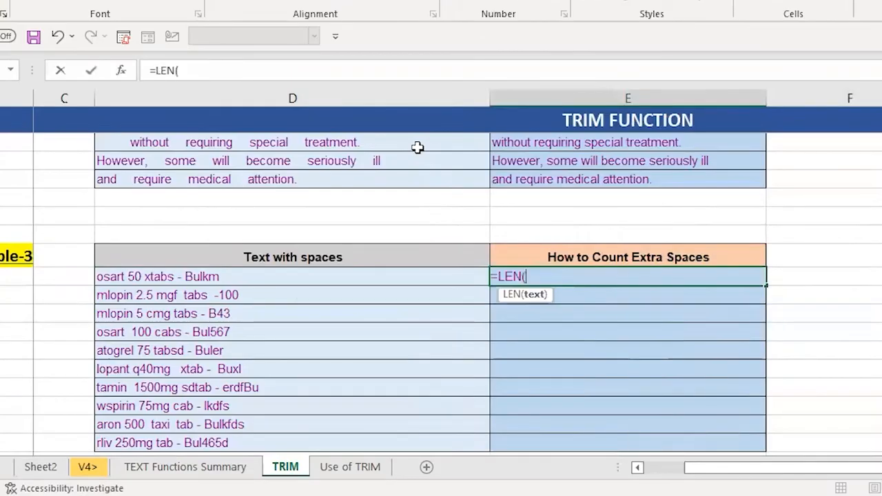
key("Left")
type(")-len")
key("Tab")
type("trim")
key("Tab")
key("Left")
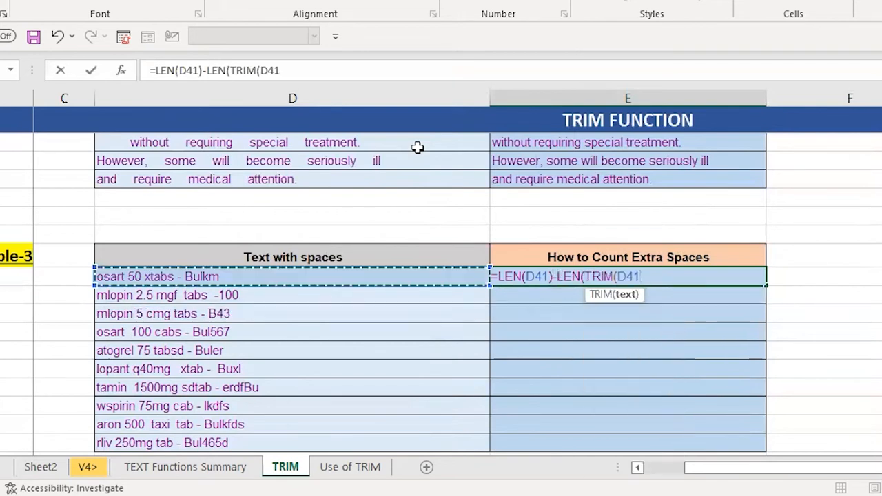
type("))")
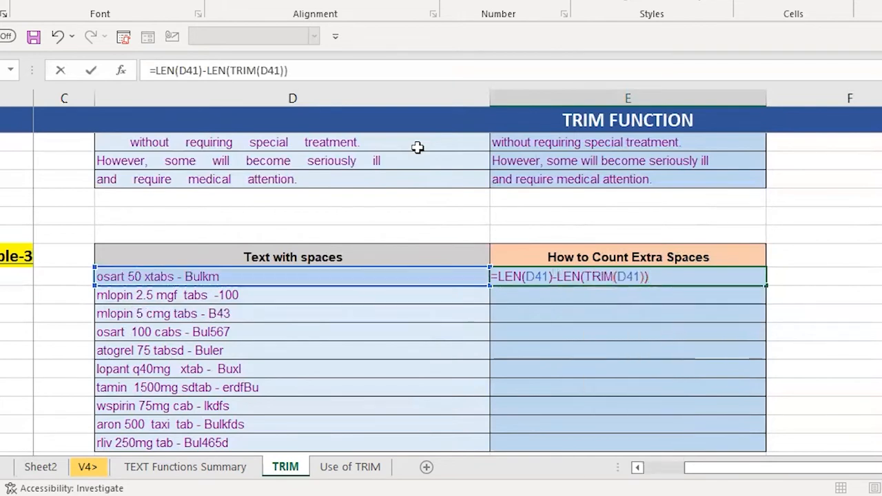
key("ctrl+Return")
Step: Copy the extra-space formula from E41 down through E50 for the remaining Example-3 texts
key("ctrl+c")
key("shift+Down")
key("shift+Down")
key("shift+Down")
key("shift+Down")
key("shift+Down")
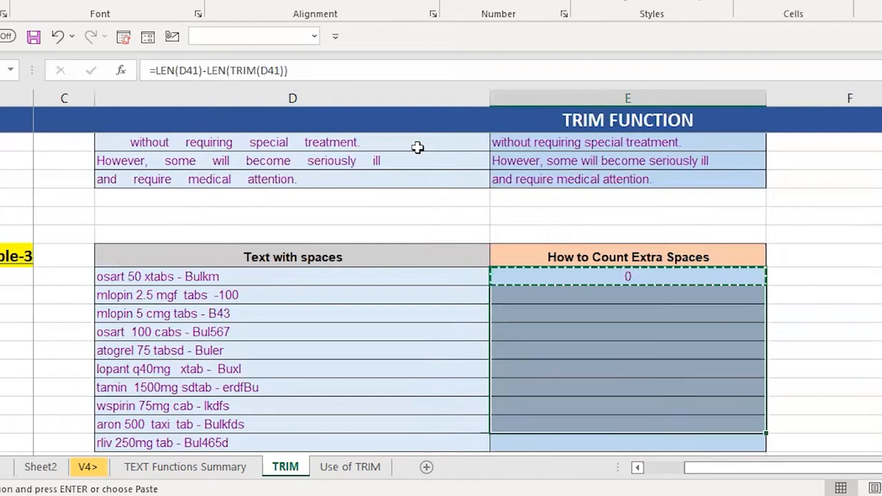
key("Return")
Step: Check the extra-space counts in column E, comparing the text in D46 with its count in E46
key("Down")
key("Down")
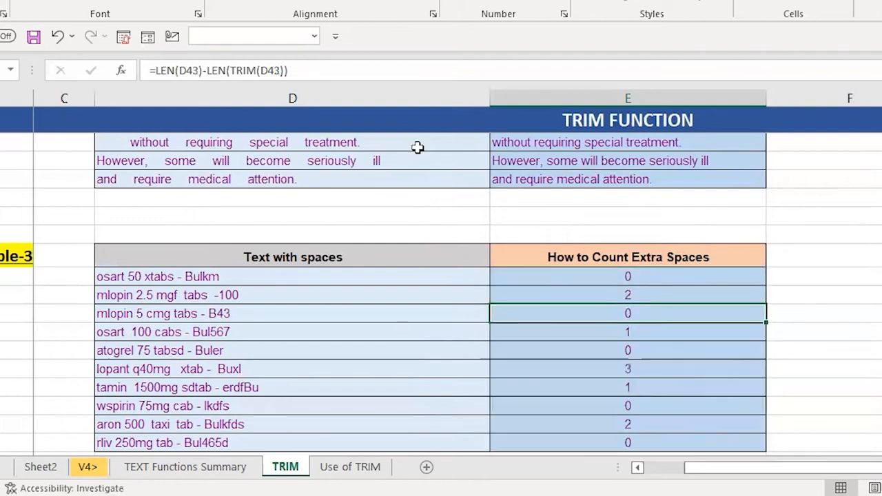
key("Down")
key("Down")
key("Down")
key("Down")
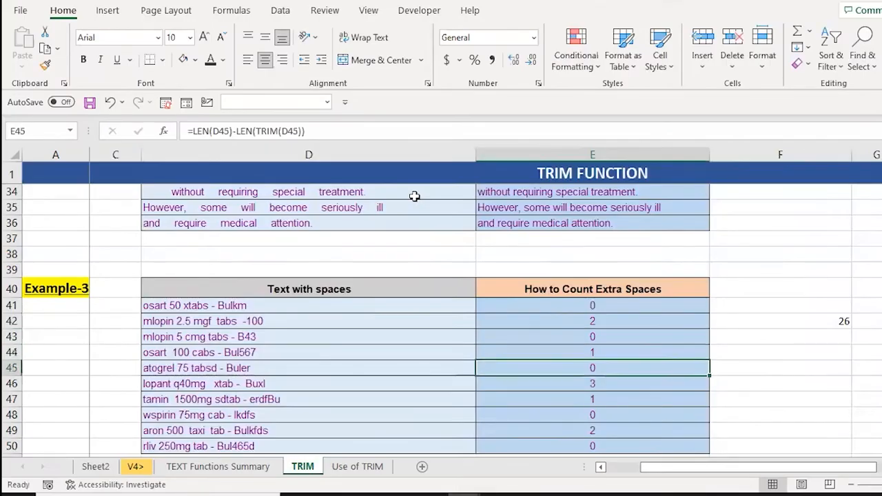
key("Up")
key("Left")
key("shift+Right")
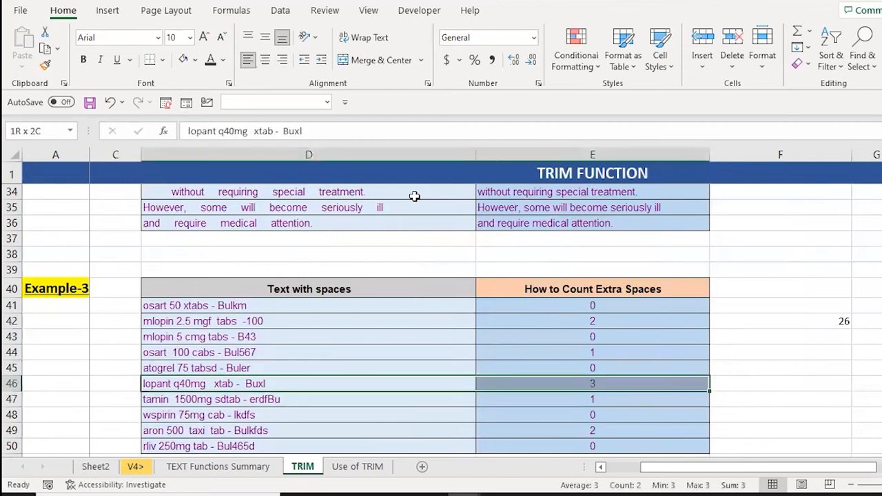
key("Right")
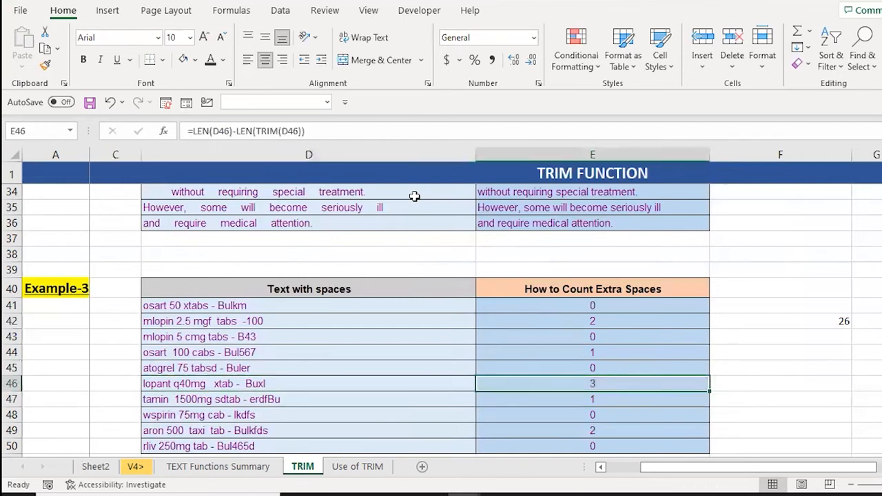
Step: Review the rest of the Example-3 counts and look below the table for further examples
key("Down")
key("Down")
key("Down")
key("Down")
key("Down")
key("Down")
key("Down")
key("Down")
key("Down")
key("Down")
key("Down")
key("Down")
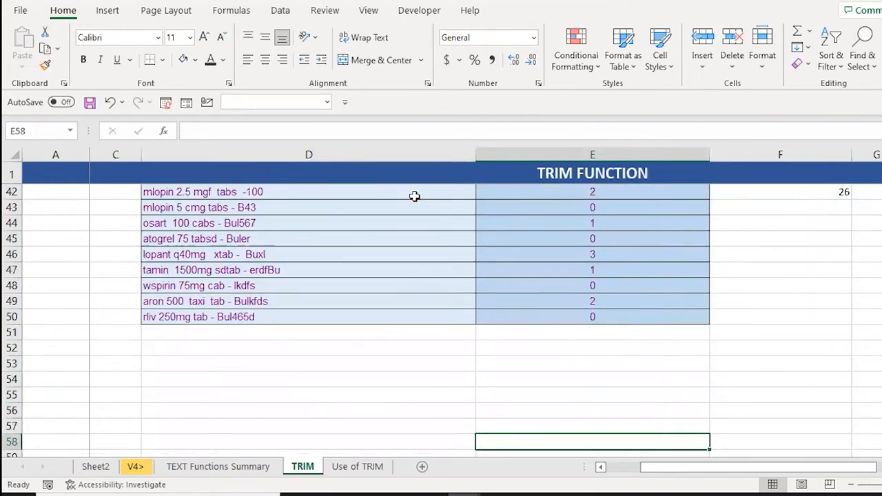
key("Up")
key("Up")
key("Up")
key("Up")
key("Up")
key("Up")
key("Up")
key("Up")
key("Up")
key("Up")
key("Up")
key("Up")
key("Up")
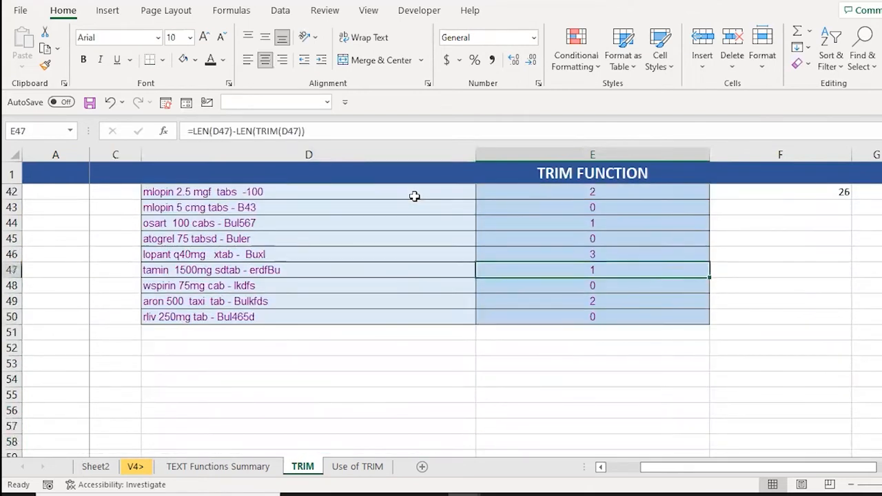
key("ctrl+shift+Down")
key("Down")
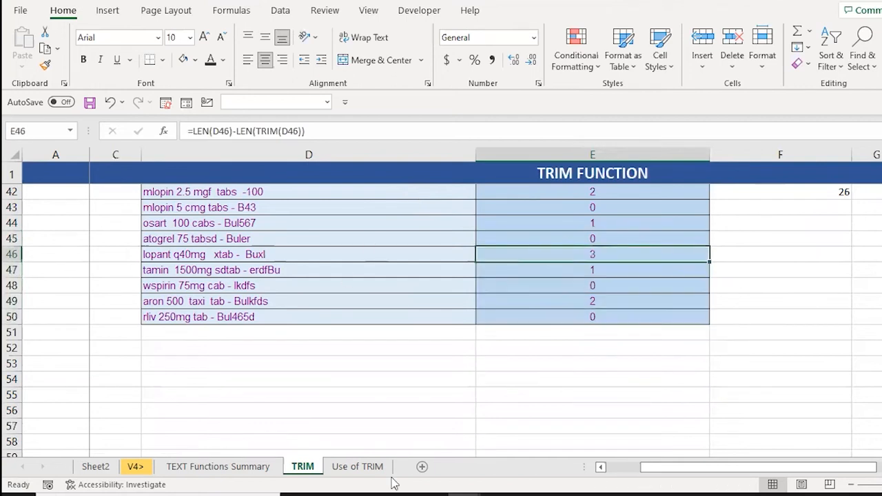
Step: Switch to the Use of TRIM sheet and go to the Breakable entry in the list of space types
left_click(364, 467)
key("Up")
key("Up")
key("Down")
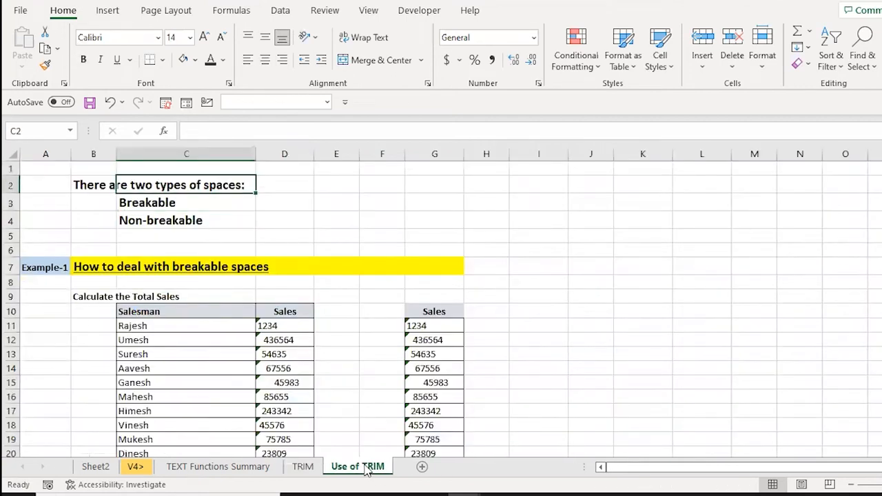
key("Down")
key("Down")
key("Up")
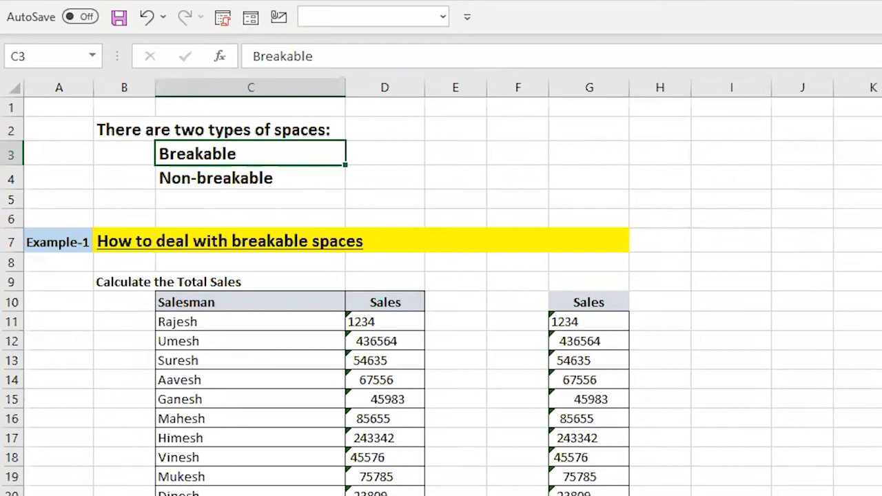
Step: Enter the formula =CHAR(32) in cell D3 beside the Breakable entry
key("Right")
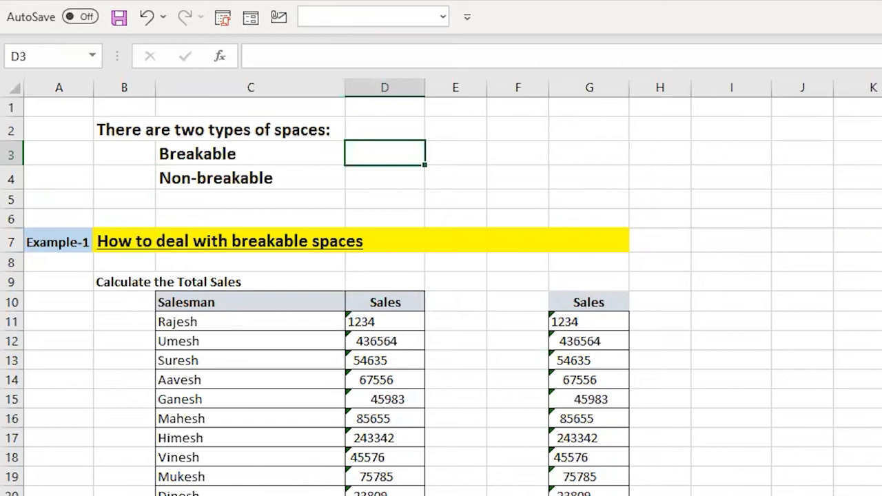
type("=chjar")
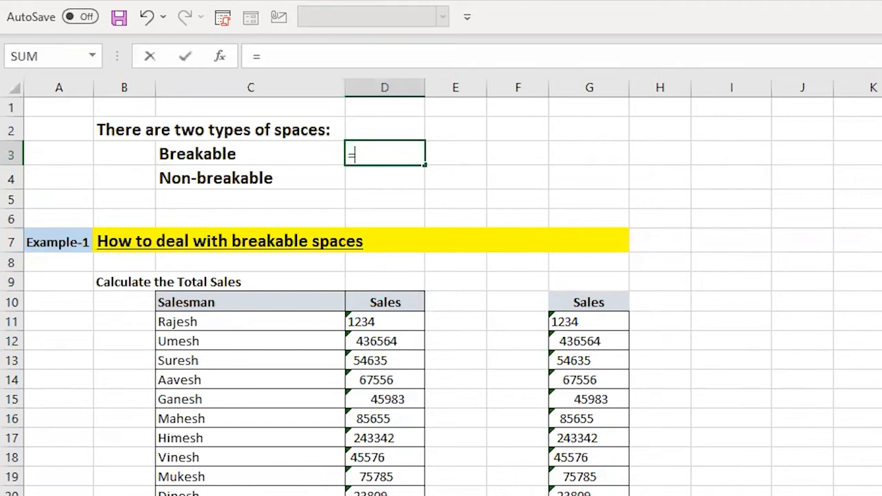
key("BackSpace")
key("BackSpace")
key("BackSpace")
type("ar")
key("Tab")
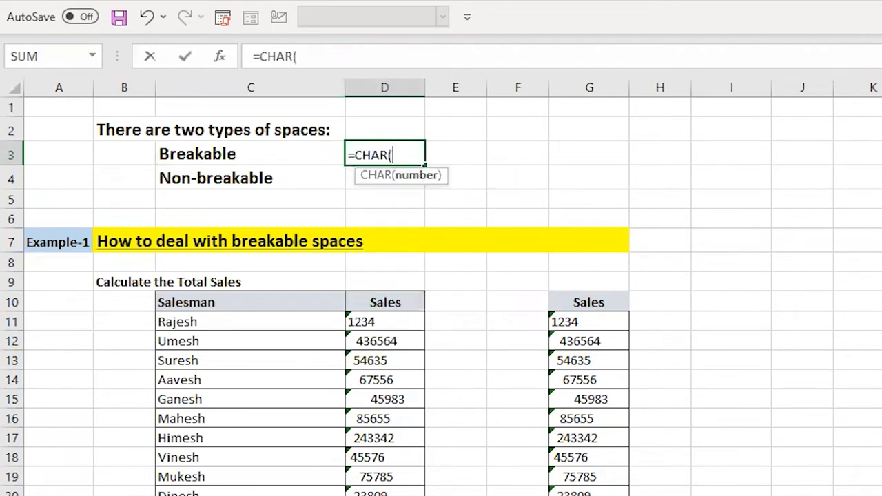
type("32)")
key("Return")
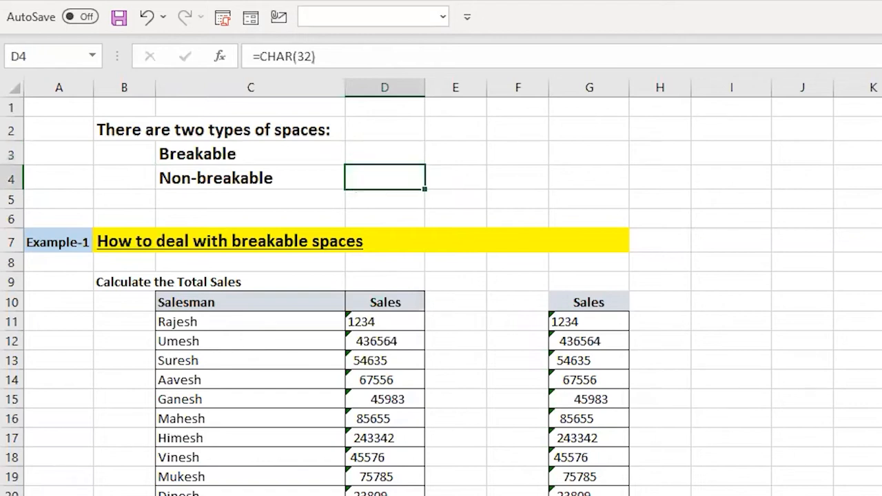
Step: Enter the formula =CHAR(160) in cell D4 beside the Non-breakable entry
type("=char")
key("Tab")
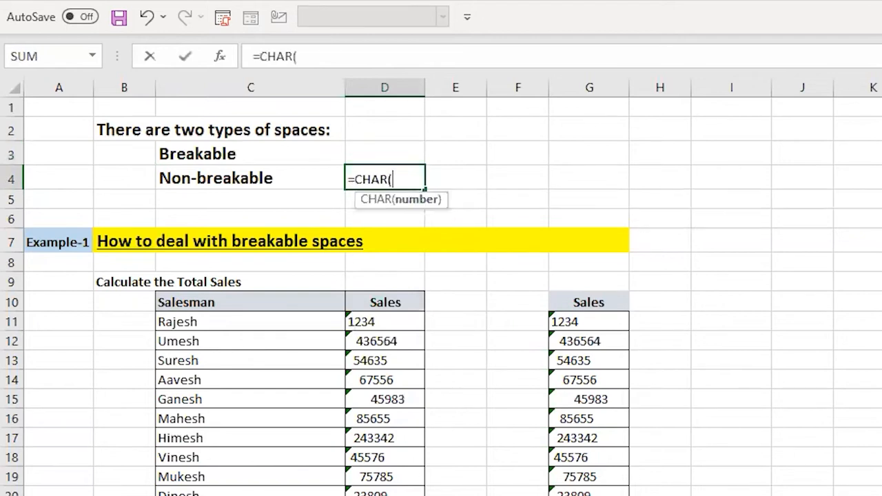
type("160)")
key("Return")
Step: Copy the two CHAR formulas in D3:D4 and paste them as values into F3:F4
key("Up")
key("Up")
key("shift+Down")
key("ctrl+c")
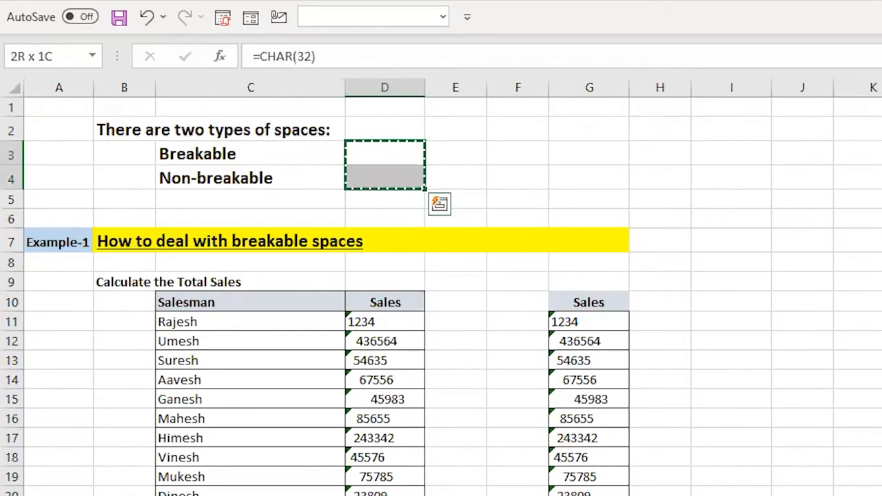
key("Right")
key("Right")
key("ctrl+alt+v")
key("v")
key("Return")
Step: Inspect the pasted space characters inside cells F3 and F4 without changing them
key("shift+Up")
key("F2")
key("Left")
key("Right")
key("Escape")
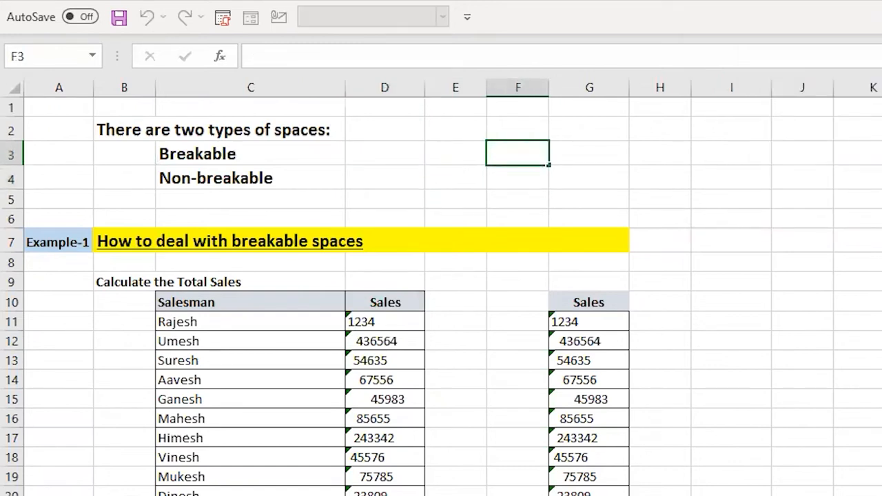
key("Down")
key("F2")
key("Escape")
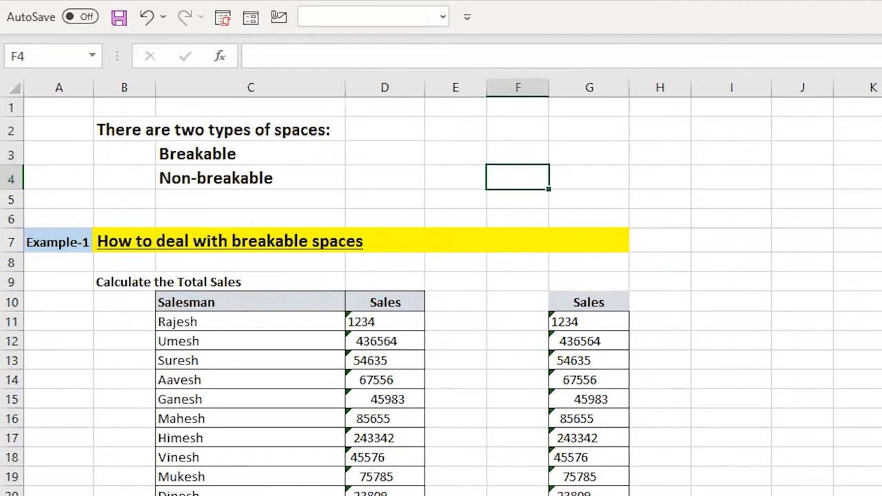
key("Up")
key("Down")
Step: Review the Sales entries and the Total row of the Example-1 table, and select the sales values D11:D20
key("Left")
key("Left")
key("ctrl+Down")
key("Down")
key("Down")
key("Down")
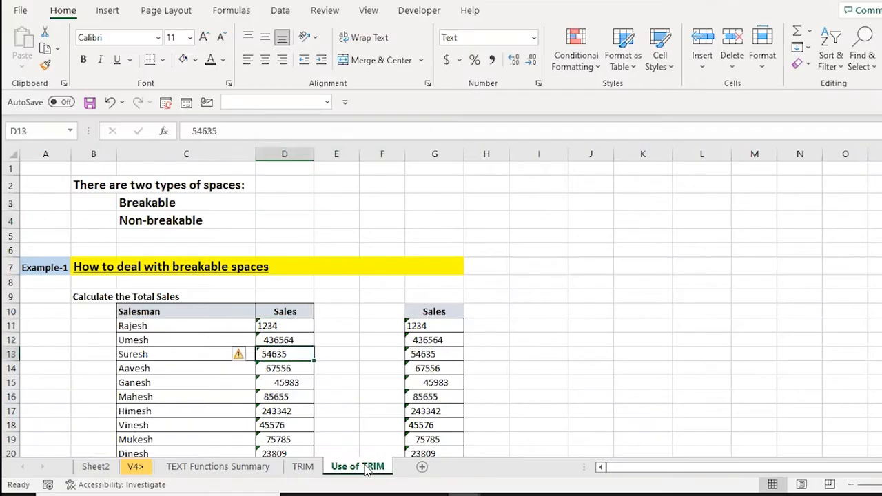
key("Down")
key("Down")
key("Down")
key("Down")
key("Down")
key("Down")
key("Down")
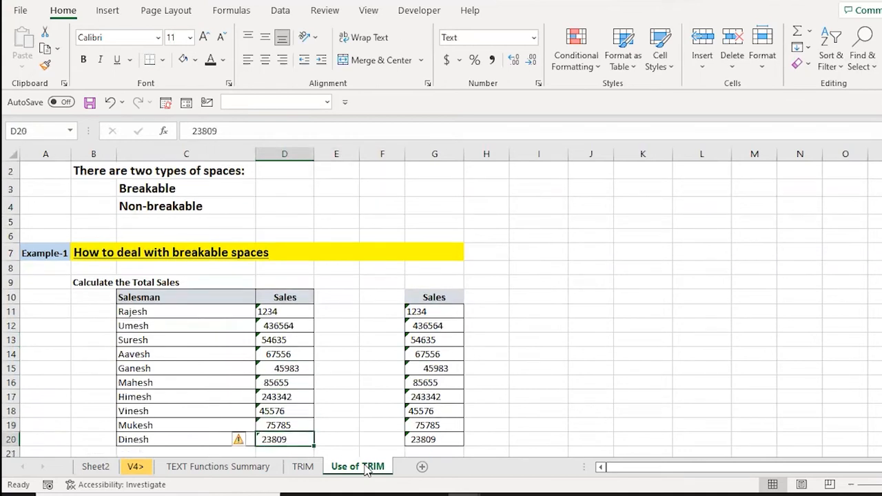
key("Down")
key("Down")
key("Down")
key("Up")
key("Up")
key("Up")
key("Up")
key("Up")
key("Up")
key("Up")
key("Up")
key("Up")
key("Up")
key("Up")
key("Up")
key("Up")
key("Up")
key("Down")
key("Down")
key("ctrl+shift+Down")
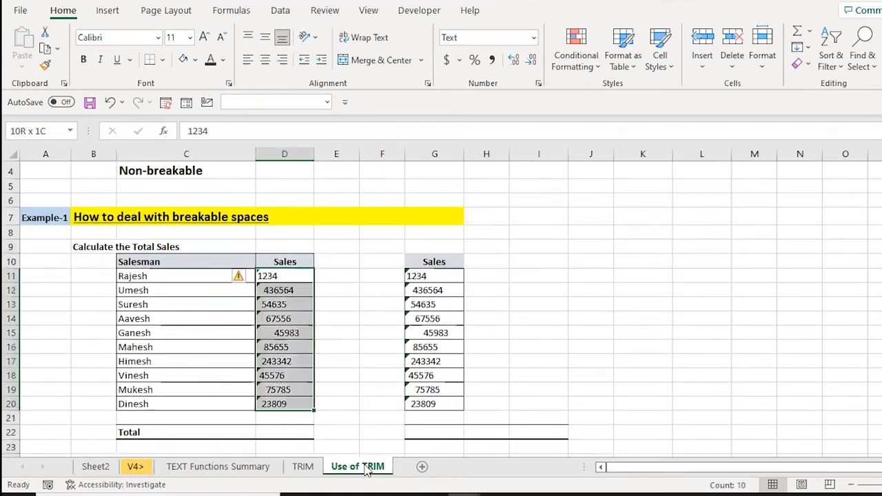
Step: Try to total the untrimmed sales by entering =SUM(D11:D20) in the Total cell D22
key("Down")
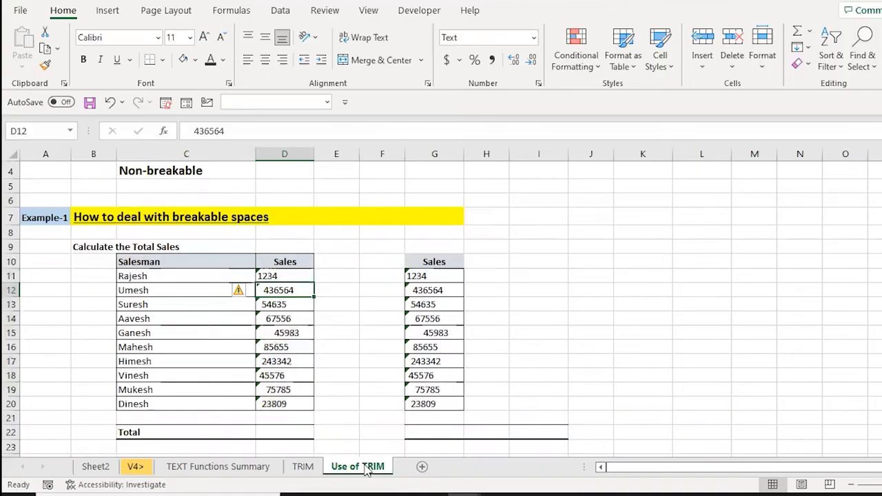
key("Down")
key("Down")
key("ctrl+Down")
key("Down")
key("Down")
key("Down")
key("Down")
key("Up")
key("Up")
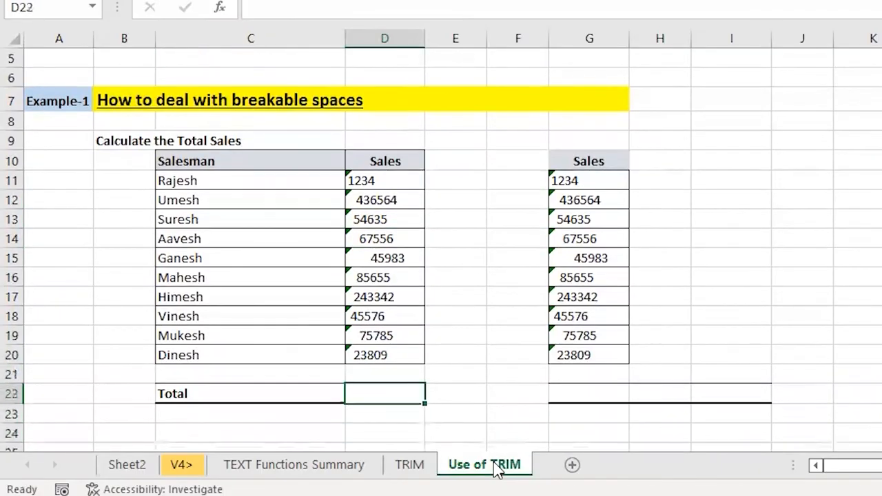
type("=sum")
key("Tab")
key("Up")
key("Up")
key("ctrl+shift+Up")
key("Return")
Step: Compare the total in D22 with the sales entries above it, and clear the formula from D22
key("Up")
key("Up")
key("Up")
key("Up")
key("Down")
key("Down")
key("Down")
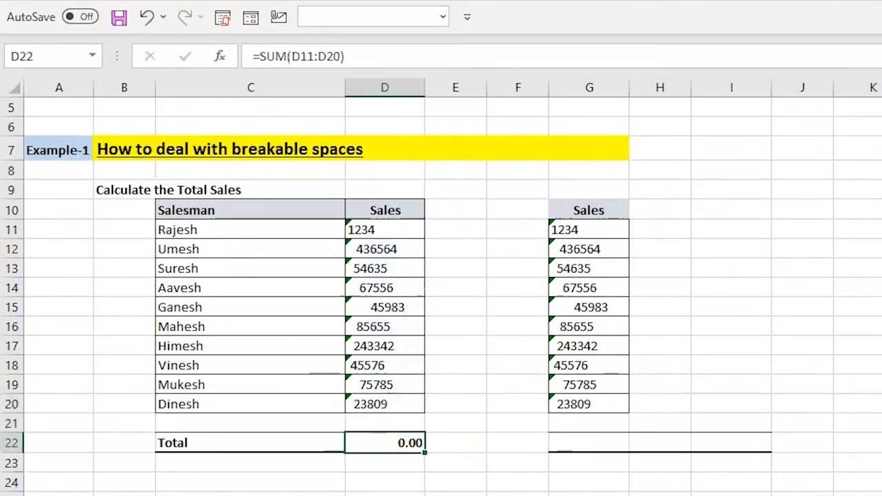
key("Delete")
Step: Enter the formula =TRIM(G11) in cell I11 for the first entry of the second Sales column
key("Right")
key("Right")
key("Right")
key("ctrl+Up")
key("ctrl+Up")
key("Down")
key("Right")
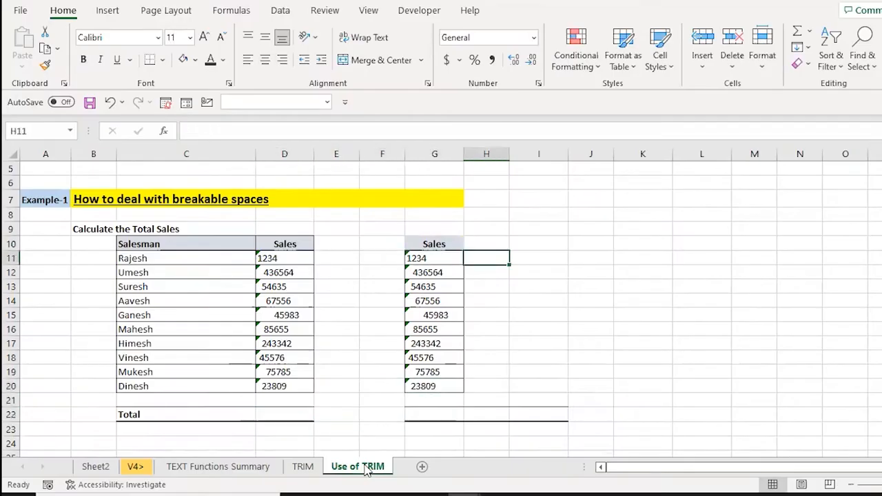
key("Right")
type("=trim")
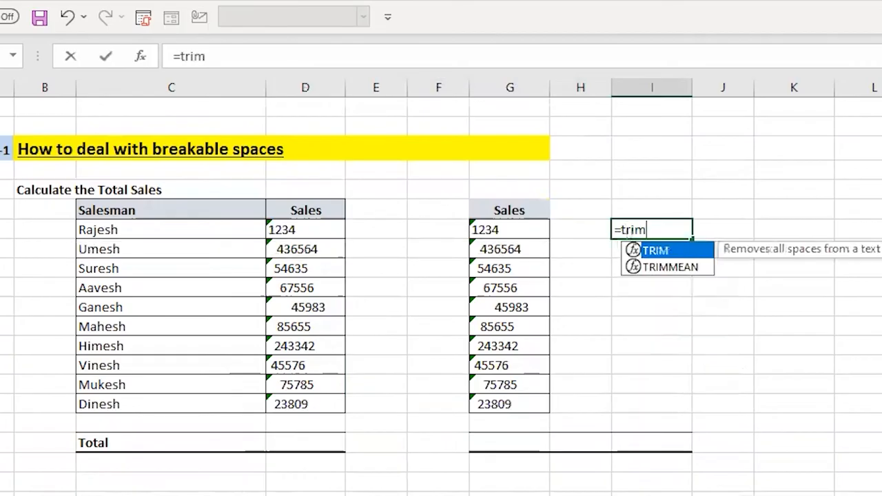
key("Tab")
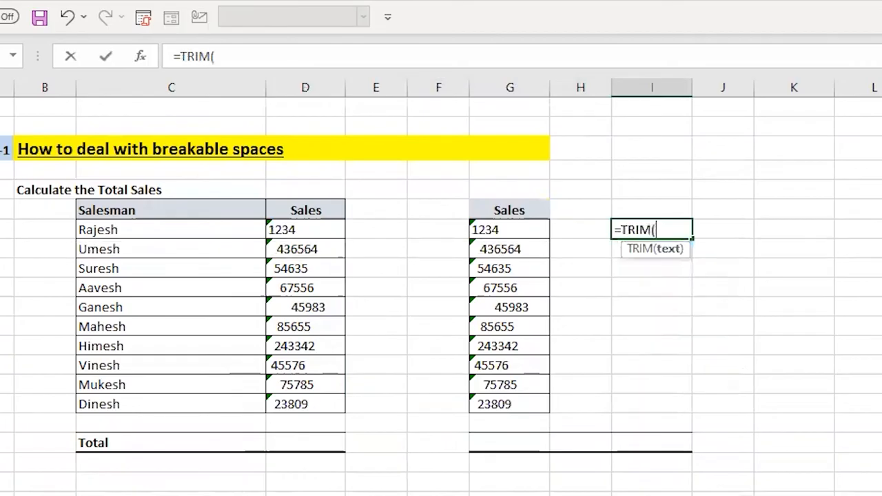
key("Left")
key("Left")
type(")")
key("Return")
Step: Copy the TRIM formula from I11 down to I20
key("Up")
key("ctrl+c")
key("shift+Down")
key("shift+Down")
key("shift+Down")
key("shift+Down")
key("shift+Down")
key("shift+Down")
key("shift+Down")
key("shift+Down")
key("shift+Down")
key("Return")
key("Down")
key("Up")
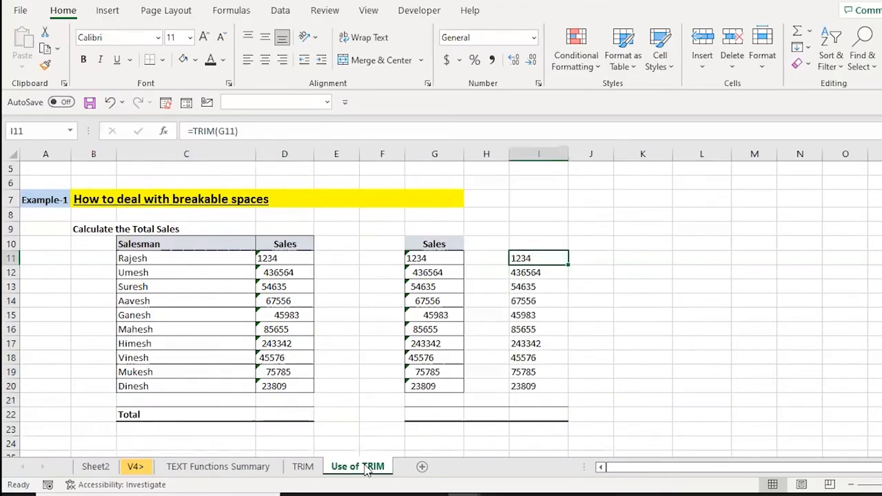
Step: Try to total the trimmed sales with =SUM(I11:I20) in I22, and clear that formula again
key("ctrl+Down")
key("ctrl+Up")
key("ctrl+shift+Down")
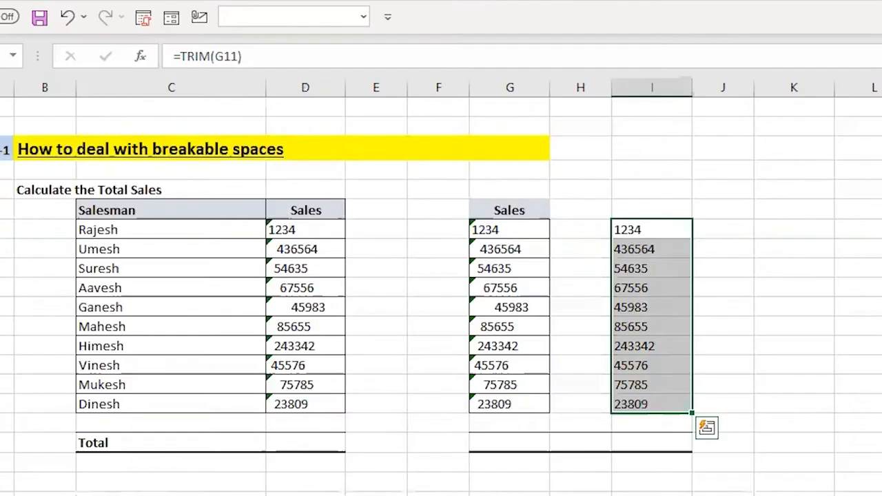
key("ctrl+Down")
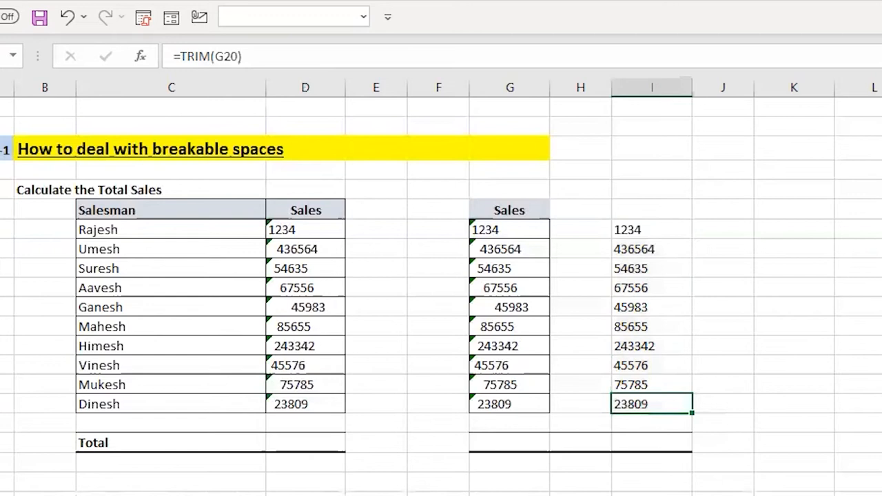
key("Down")
key("Down")
type("=sum")
key("Tab")
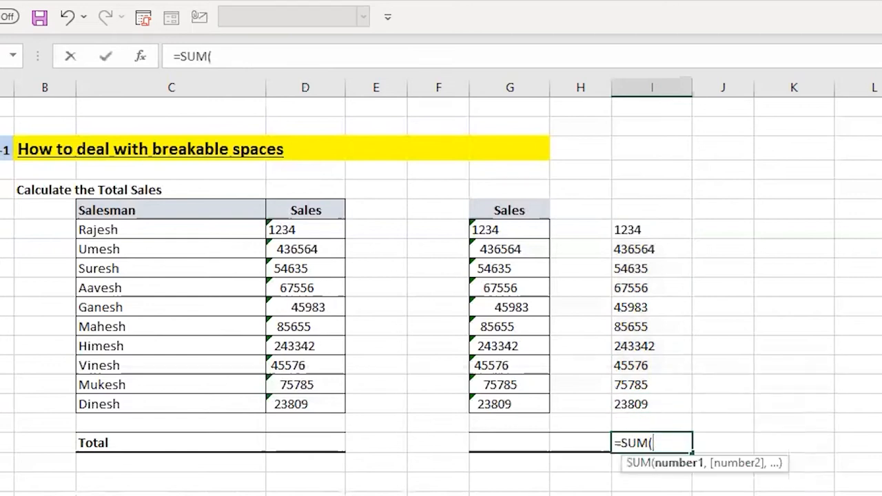
key("Up")
key("Up")
key("ctrl+shift+Up")
type(")")
key("ctrl+Return")
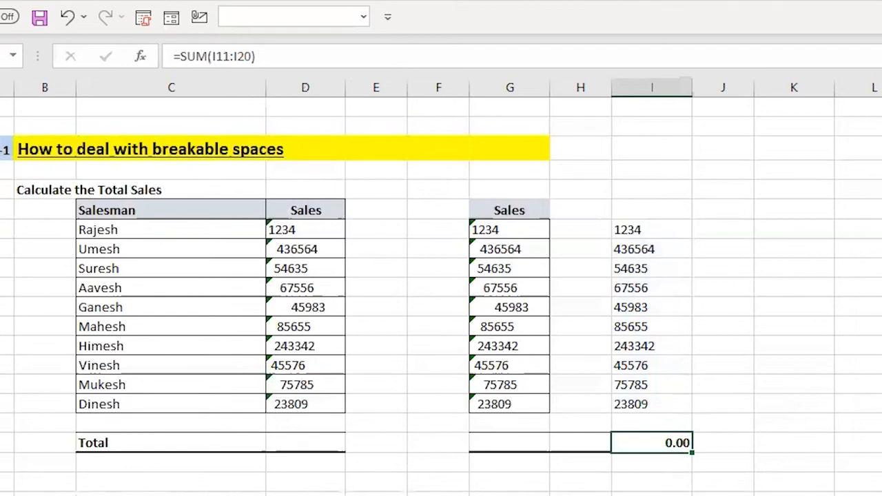
key("Delete")
Step: Wrap the TRIM formula in I11 in the VALUE function, making it =VALUE(TRIM(G11))
key("ctrl+Up")
key("ctrl+Up")
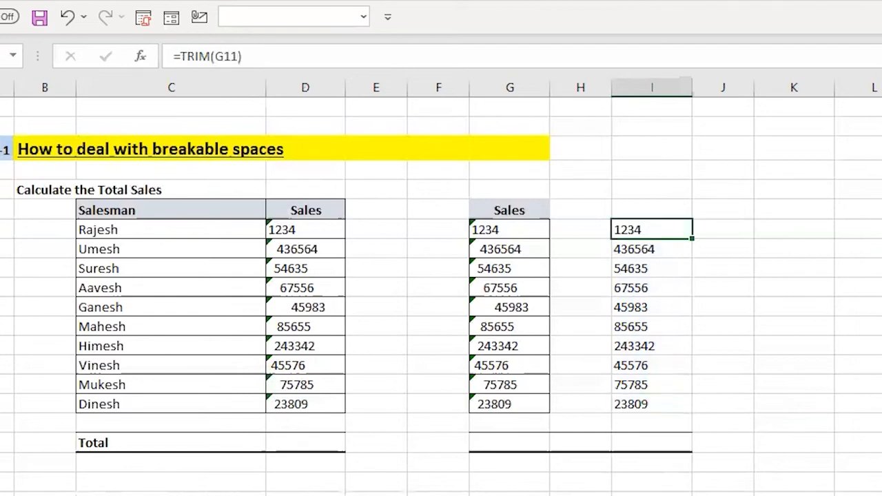
key("F2")
key("Left")
key("Left")
key("Left")
key("Left")
key("Left")
key("Left")
key("Left")
key("Left")
key("Left")
type("vla")
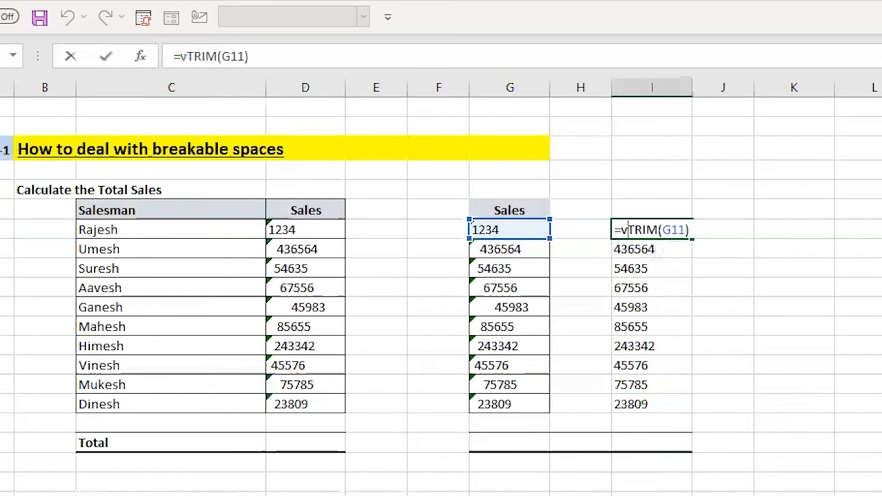
key("BackSpace")
key("BackSpace")
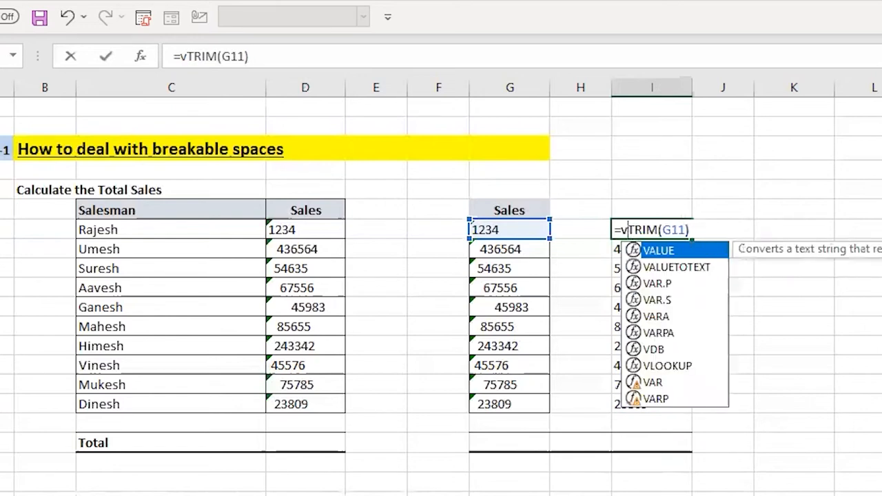
key("Tab")
key("Right")
key("Right")
key("Right")
key("Right")
key("Right")
key("Right")
key("Right")
key("Right")
key("Right")
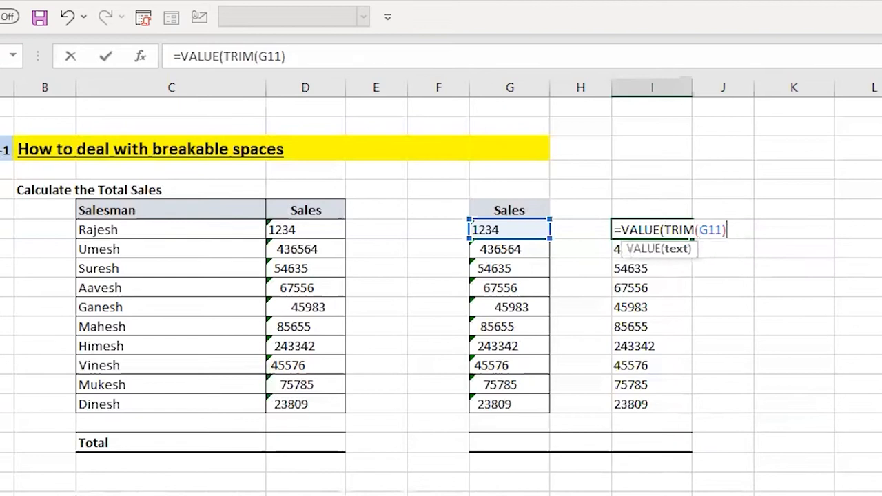
type(")")
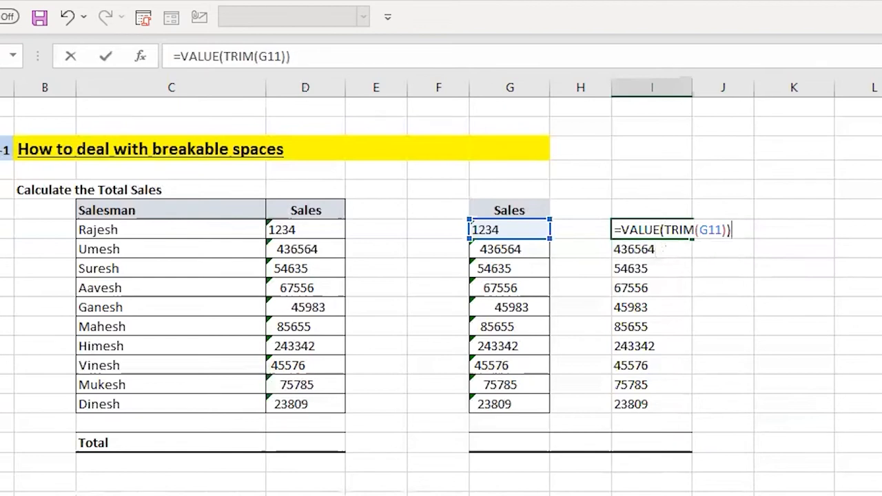
key("Return")
Step: Copy the VALUE and TRIM formula from I11 down through I20
key("Up")
key("ctrl+c")
key("ctrl+shift+Down")
key("Return")
key("ctrl+Down")
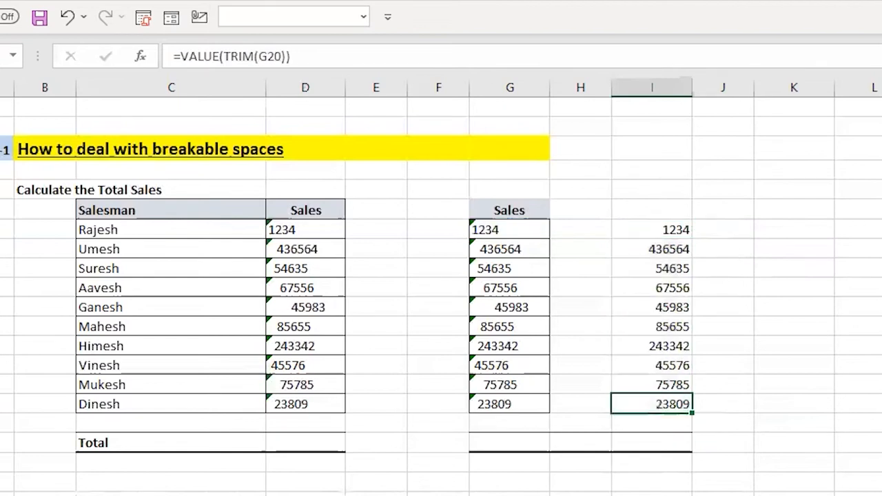
Step: Total the converted sales numbers in cell I22 with AutoSum
key("Down")
key("Down")
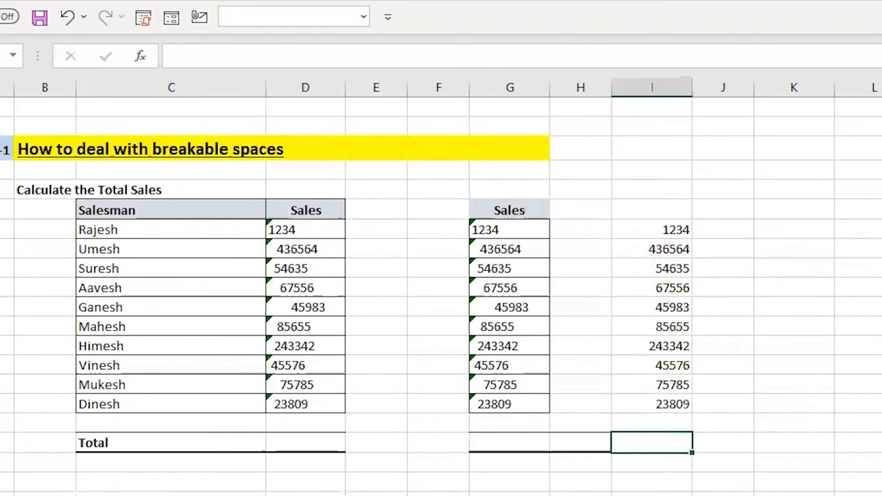
key("alt+equal")
key("Return")
key("Up")
key("Up")
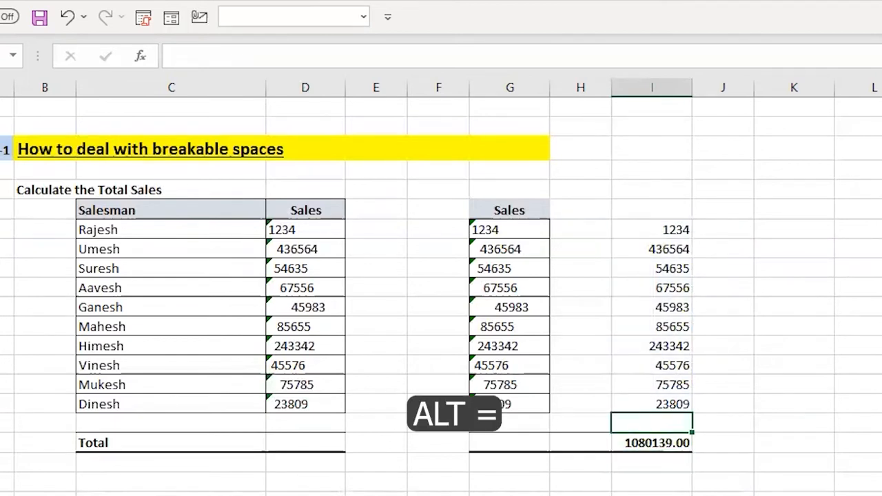
Step: Review the VALUE and TRIM formulas in I11:I20 and the total formula in I22
key("Up")
key("Up")
key("Down")
key("Down")
key("Down")
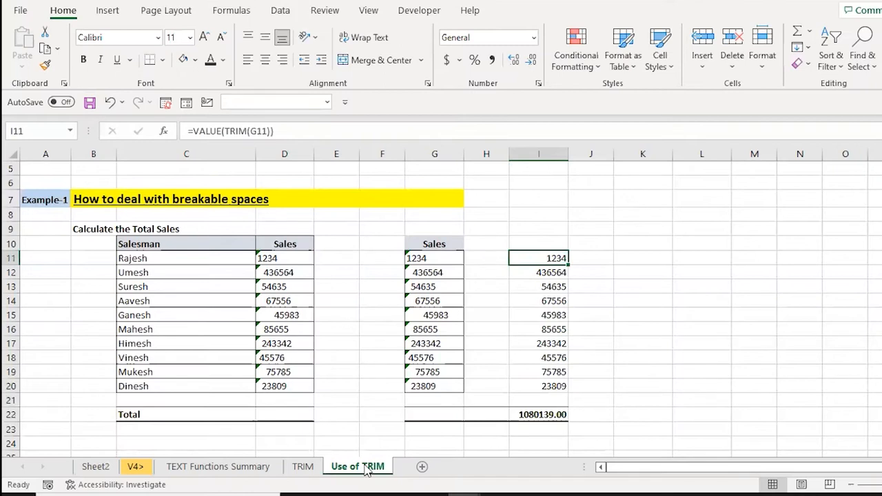
key("ctrl+Down")
key("Down")
key("Down")
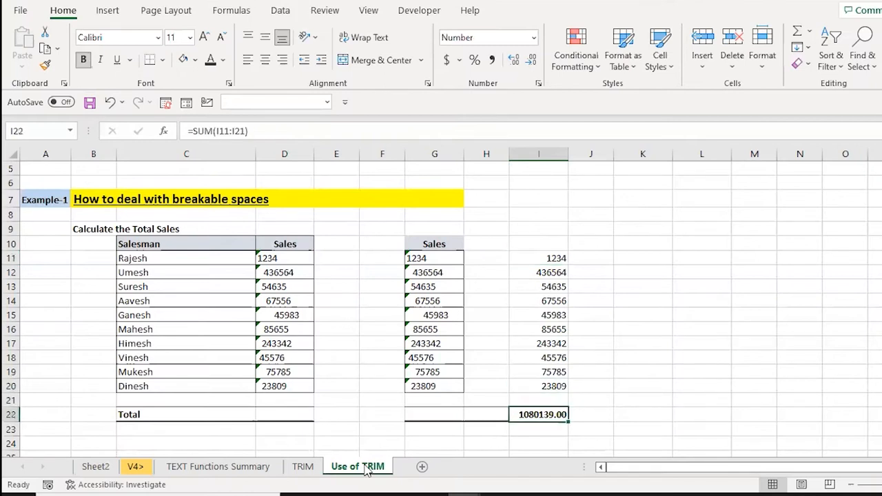
key("Up")
key("Up")
key("Left")
key("Left")
key("Up")
key("Up")
key("Up")
key("Up")
key("Right")
key("Right")
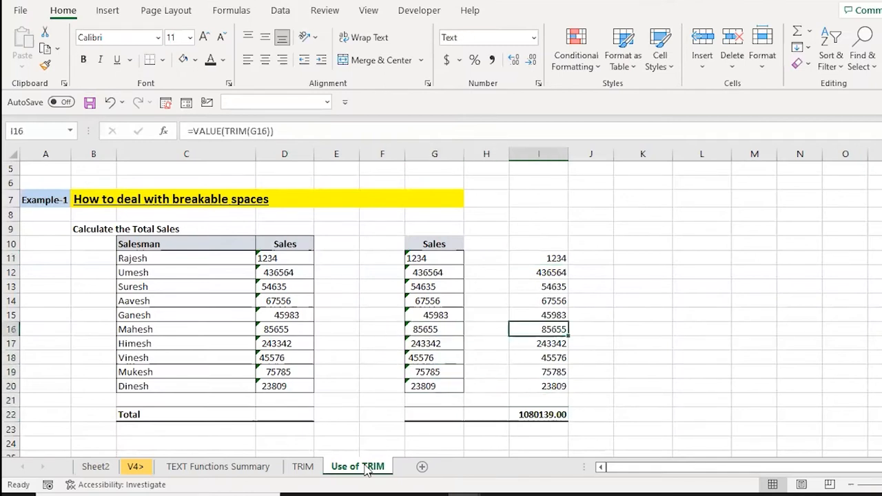
key("ctrl+Up")
key("ctrl+Down")
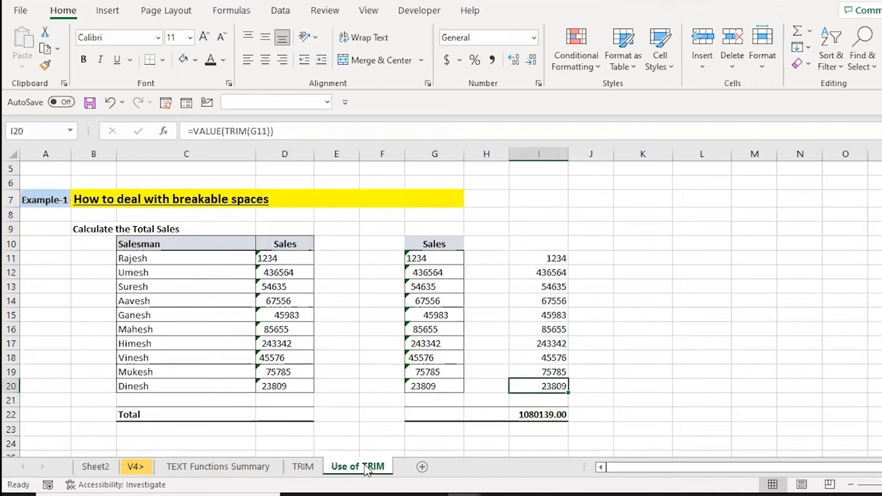
key("Down")
key("Down")
key("alt+equal")
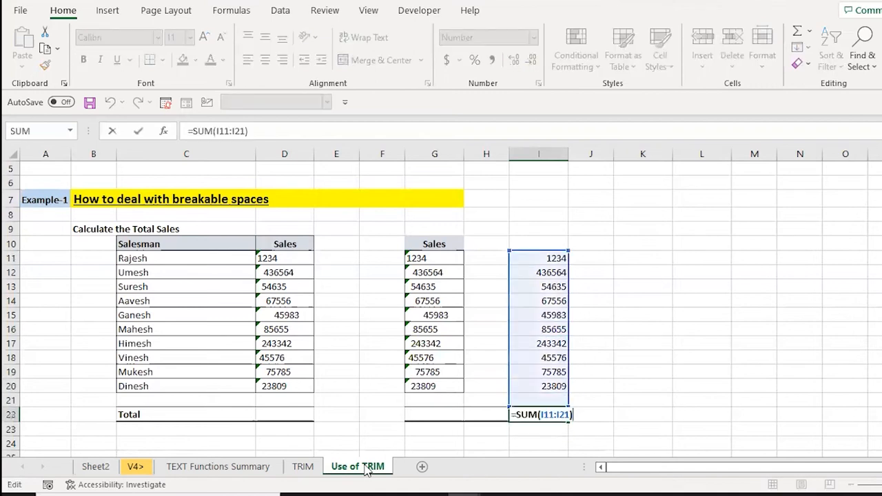
key("Escape")
Step: Begin a formula in total cell D22 that nests TRIM inside VALUE inside SUM, as =SUM(VALUE(TRIM(
key("Left")
key("Left")
key("Left")
key("Left")
key("Left")
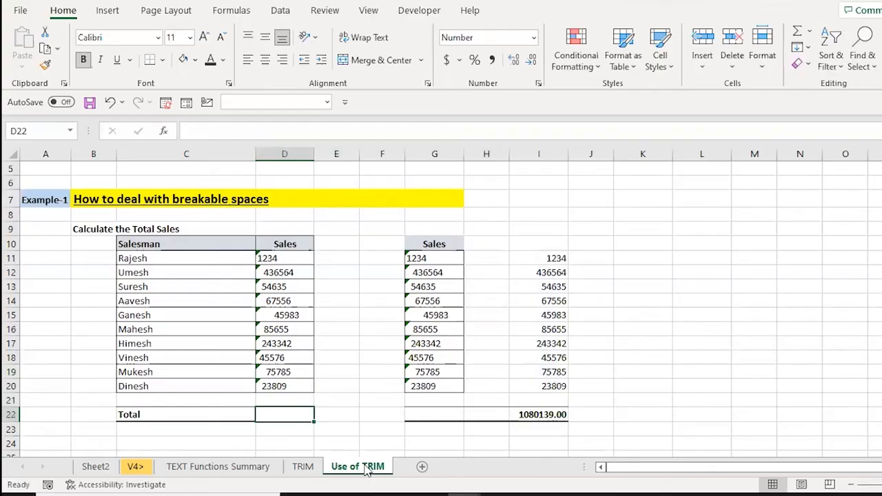
type("=")
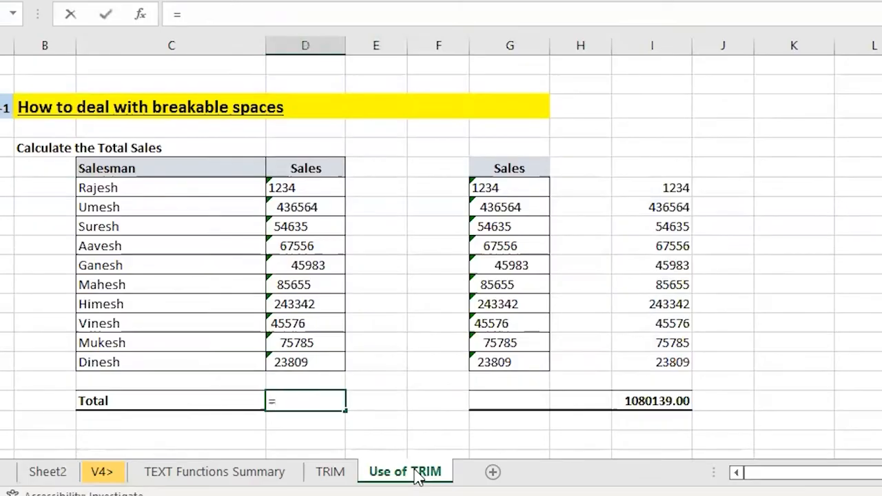
type("sum")
key("Tab")
type("val")
key("Tab")
type("tri")
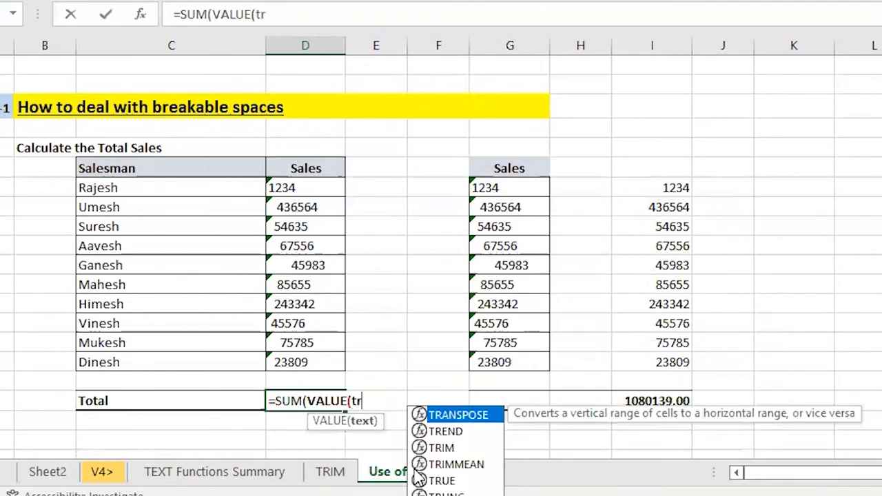
key("Tab")
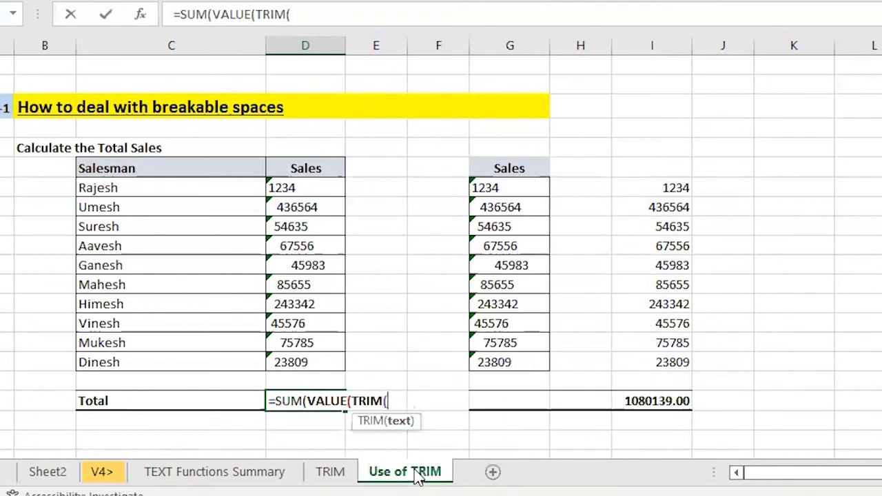
Step: Complete the D22 formula with range D11:D20 and enter =SUM(VALUE(TRIM(D11:D20))) as an array formula
key("Up")
key("Up")
key("ctrl+shift+Up")
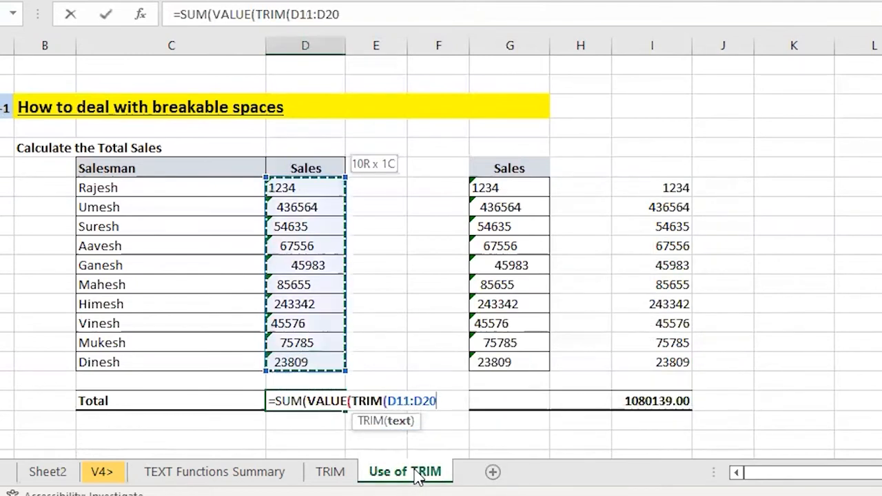
type("))")
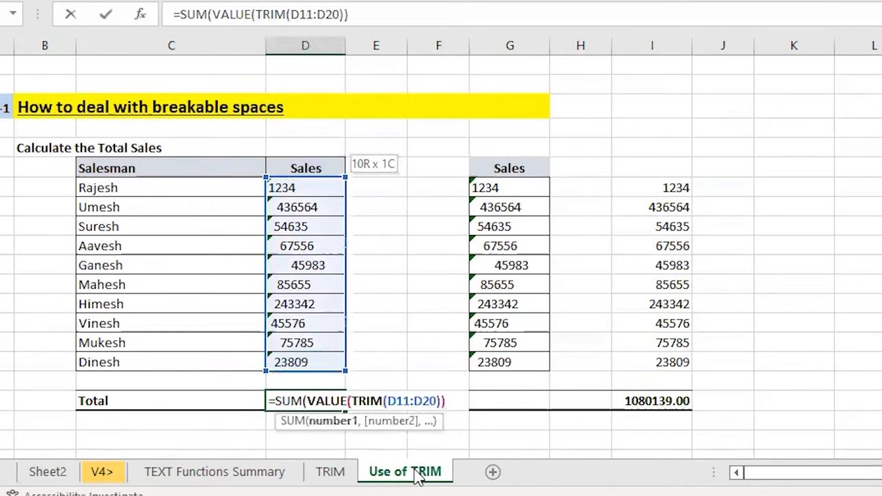
type(")")
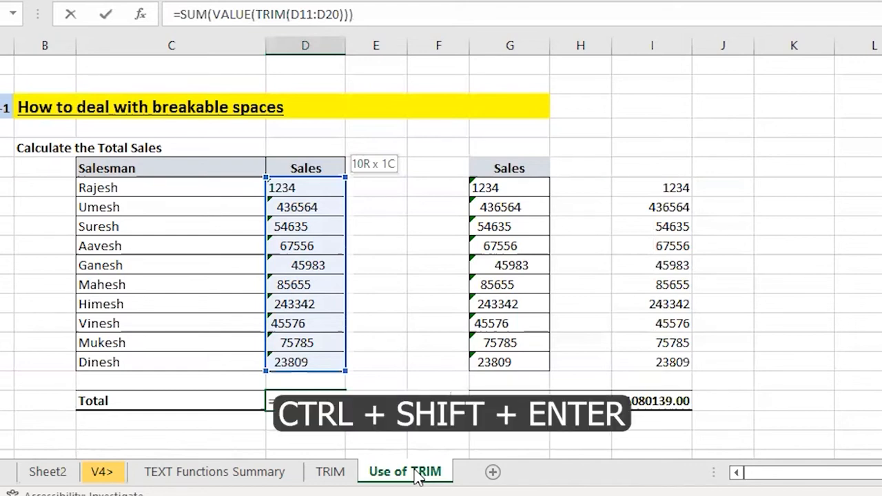
key("ctrl+shift+Return")
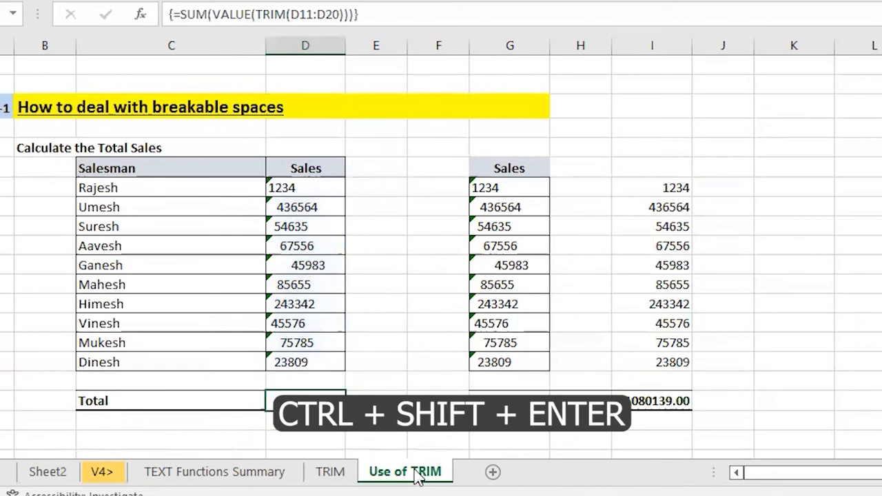
Step: Check the space-padded sales in D11:D20 against the array formula total in D22
key("Up")
key("Up")
key("ctrl+Up")
key("Down")
key("Down")
key("Up")
key("ctrl+shift+Down")
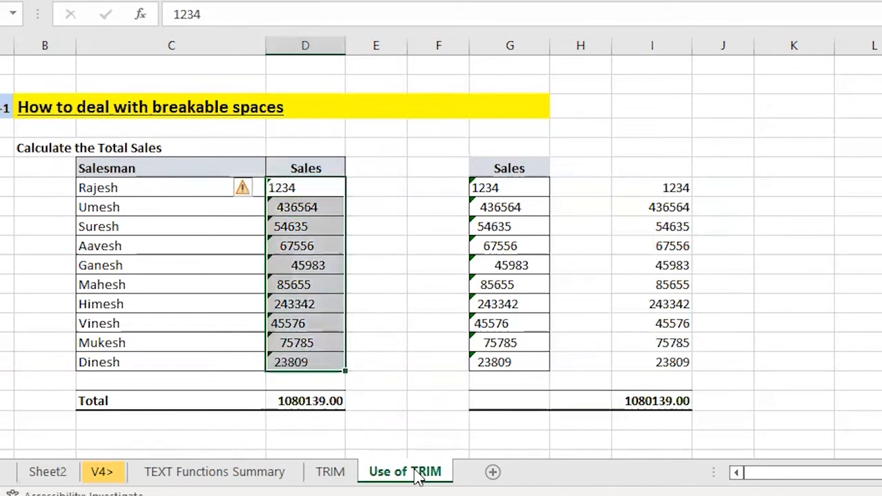
key("ctrl+Down")
key("ctrl+Down")
key("Down")
key("ctrl+Down")
key("ctrl+Down")
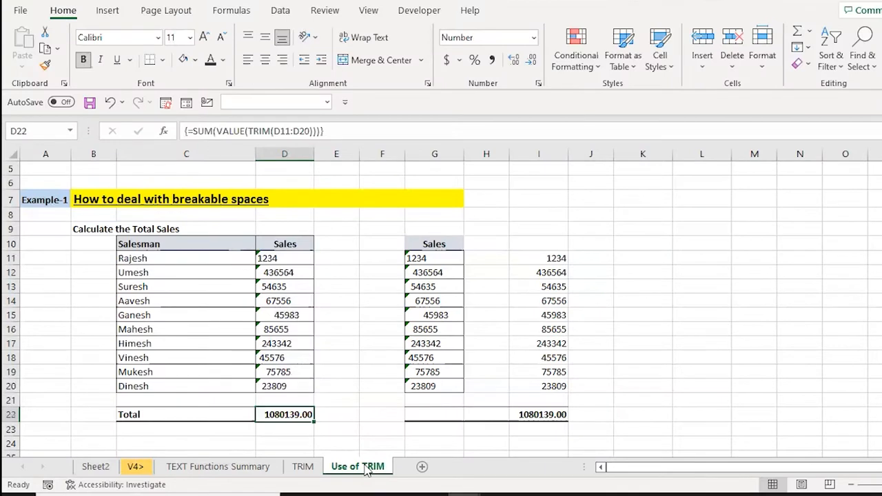
Step: Go to the first sales value, D30, in the Example-2 table on non-breakable spaces
key("Down")
key("Down")
key("Down")
key("Down")
key("Down")
key("Down")
key("Down")
key("Down")
key("Down")
key("Down")
key("Down")
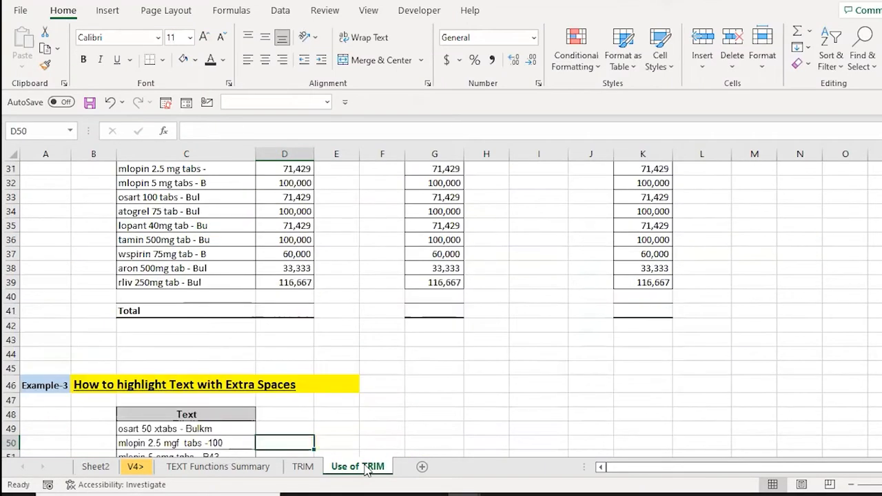
key("ctrl+Up")
key("ctrl+Up")
key("ctrl+Up")
key("ctrl+Down")
key("Down")
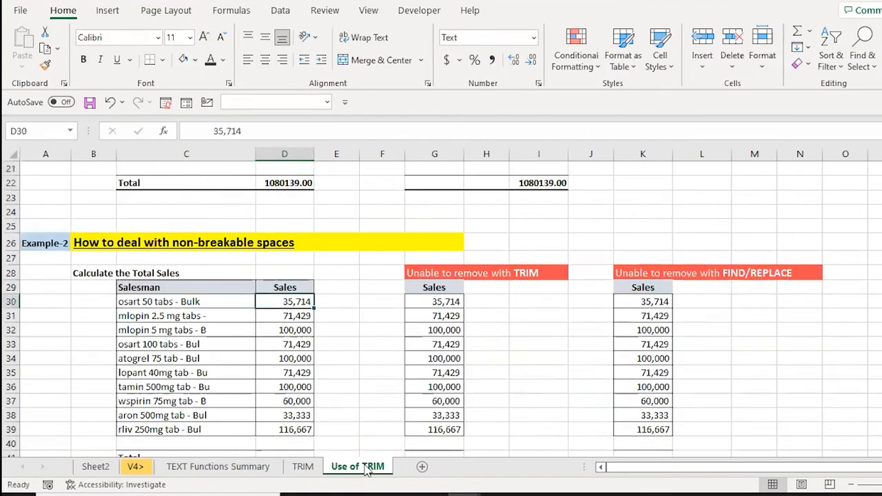
Step: Examine the Example-2 sales column and the contents of D30 in edit mode for leading and trailing spaces
key("Down")
key("Up")
key("ctrl+shift+Down")
key("Down")
key("Up")
key("F2")
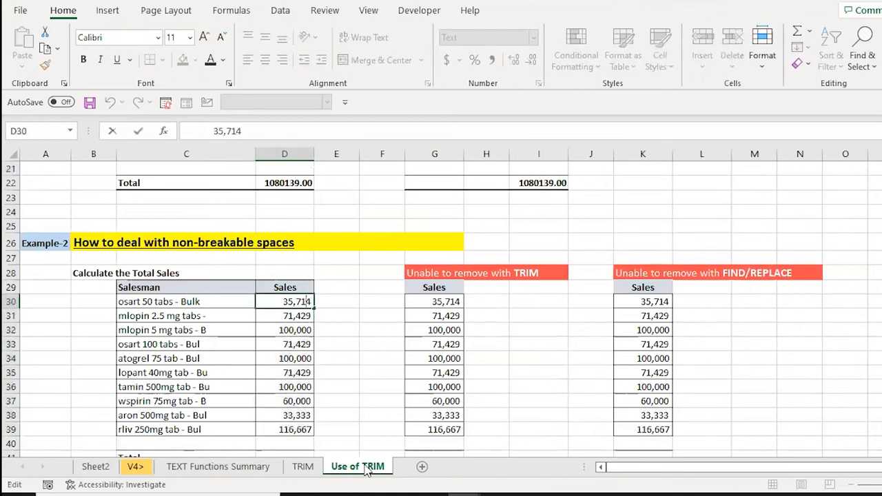
key("Tab")
key("Right")
key("Right")
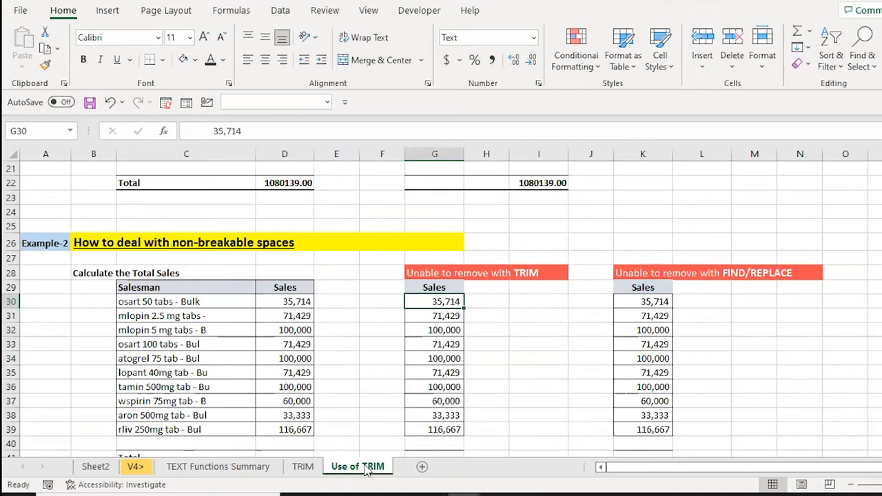
Step: Inspect the spaces around the sales value in G30 in edit mode, leaving the cell unchanged
key("Left")
key("Left")
key("Left")
key("ctrl+shift+Down")
key("Right")
key("Right")
key("Right")
key("F2")
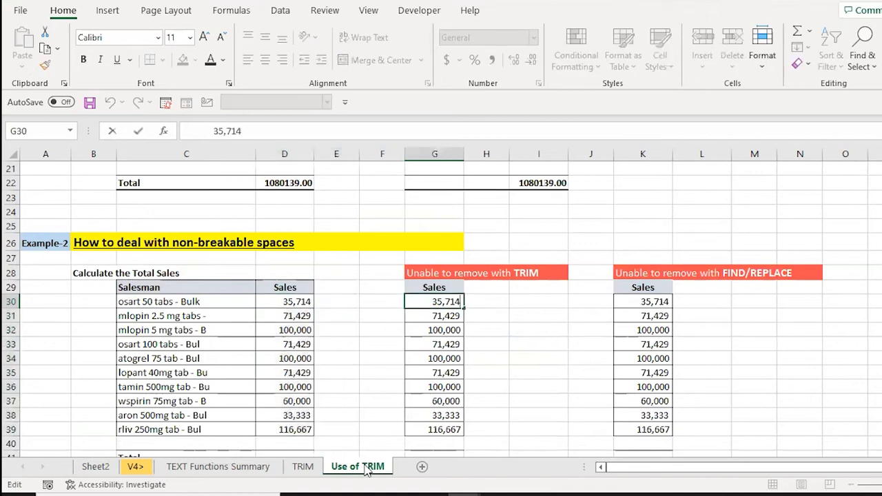
key("Left")
key("Left")
key("Left")
key("Left")
key("Left")
key("Left")
key("Left")
key("Left")
key("Left")
key("Left")
key("Escape")
Step: Enter =TRIM(G30) in cell I30 beside the Example-2 sales column
key("Right")
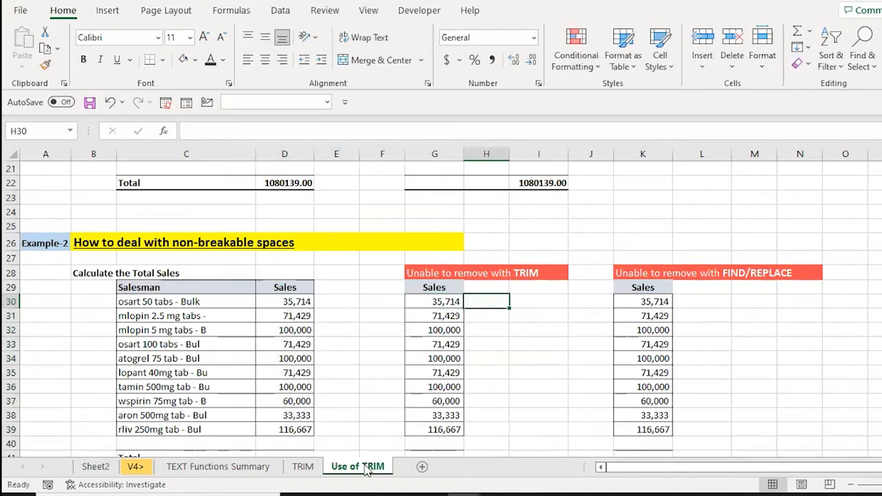
key("Right")
type("=trim")
key("Tab")
key("Left")
key("Left")
type(")")
key("ctrl+Return")
Step: Copy the TRIM formula from I30 down through I39
key("ctrl+c")
key("shift+Down")
key("shift+Down")
key("shift+Down")
key("shift+Down")
key("shift+Down")
key("shift+Down")
key("shift+Down")
key("shift+Down")
key("shift+Down")
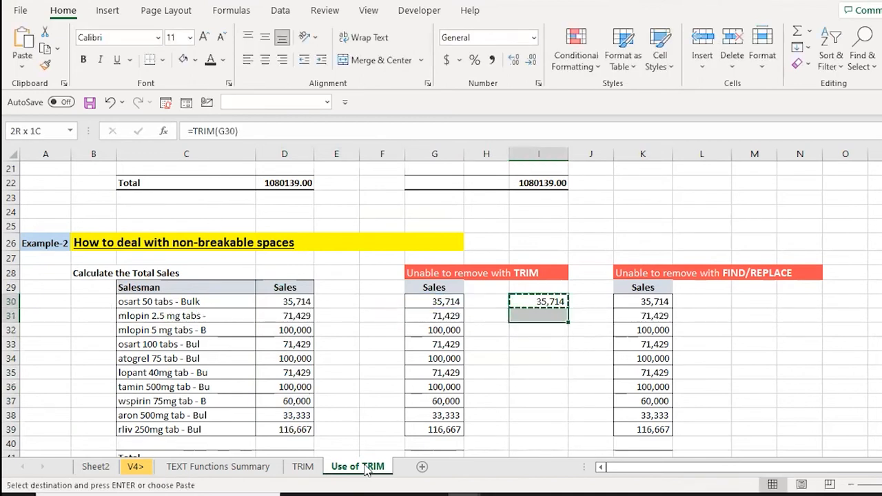
key("Return")
Step: Examine the TRIM results in I30:I39 for remaining spaces
key("Down")
key("Down")
key("Down")
key("Down")
key("Down")
key("Down")
key("Down")
key("Down")
key("Down")
key("Down")
key("Down")
key("Down")
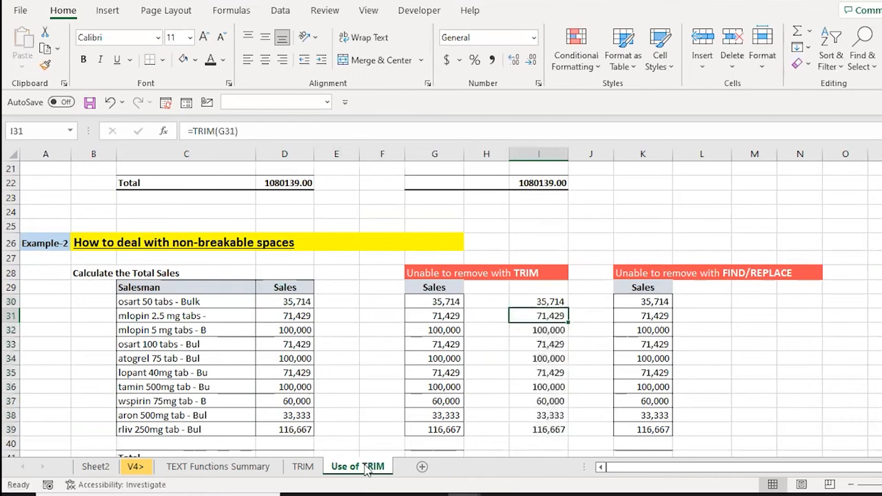
key("Up")
key("Up")
key("Up")
key("ctrl+Up")
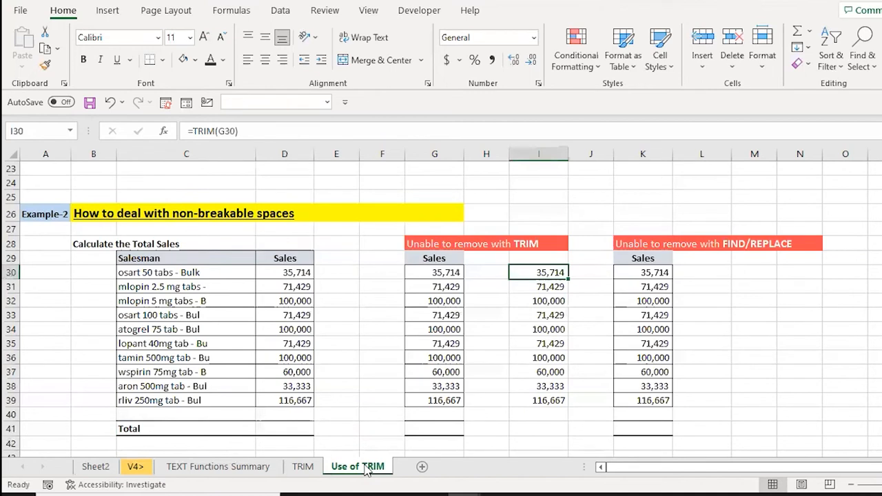
Step: Convert the TRIM formulas in I30:I39 to values in place
key("ctrl+Down")
key("ctrl+Up")
key("ctrl+shift+Down")
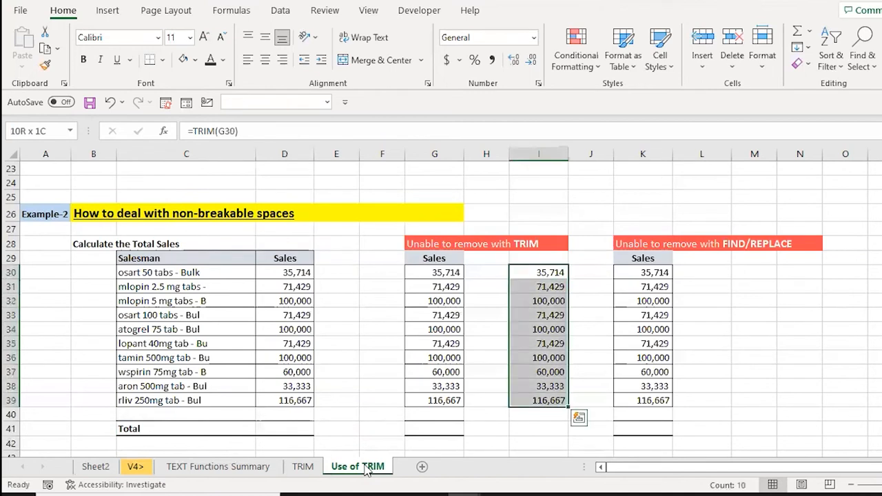
key("ctrl+c")
key("alt")
key("e")
key("s")
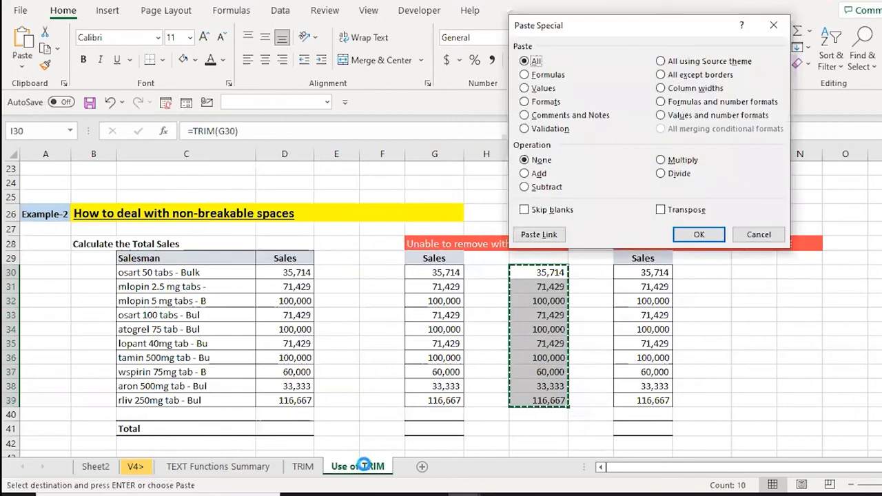
key("v")
key("Return")
Step: Inspect the pasted values in I30 and I31 in edit mode for remaining spaces, leaving both cells unchanged
key("F2")
key("Left")
key("Left")
key("Left")
key("Left")
key("Left")
key("Left")
key("Left")
key("Left")
key("Left")
key("Left")
key("Left")
key("Left")
key("Left")
key("Left")
key("Left")
key("Left")
key("Left")
key("Return")
key("F2")
key("Left")
key("Left")
key("Left")
key("Left")
key("Left")
key("Left")
key("Left")
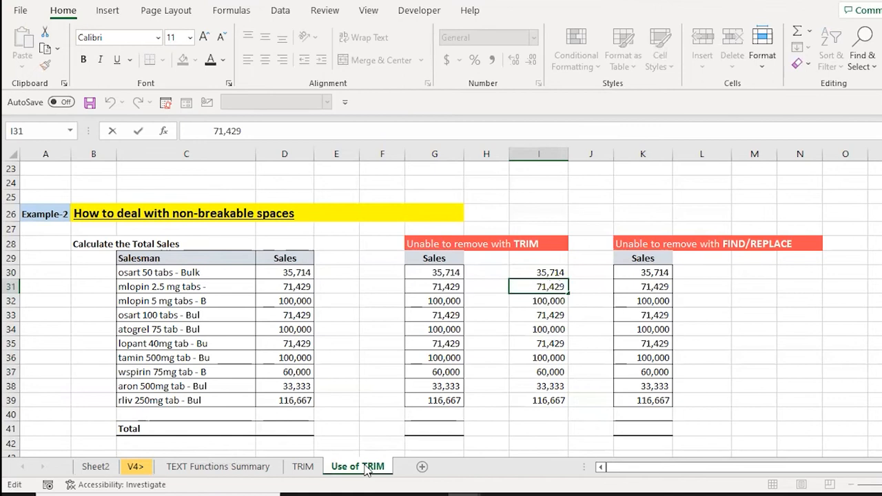
key("Return")
key("Up")
key("Up")
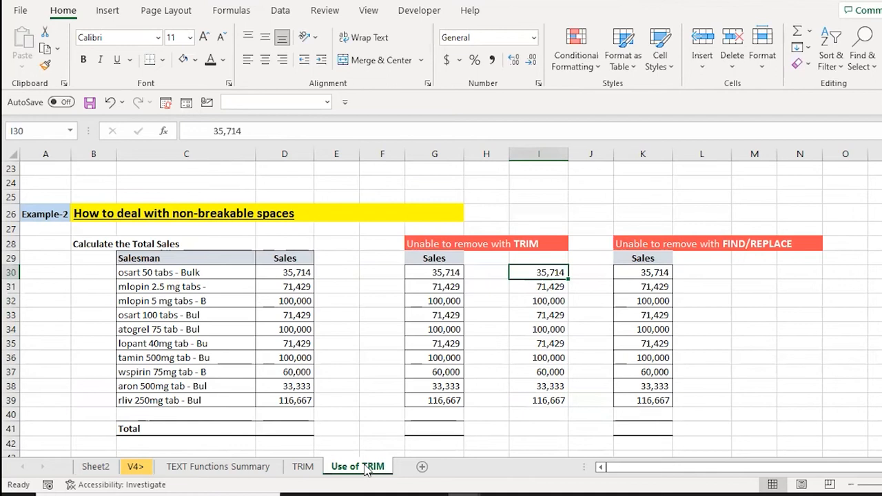
Step: Try to remove the spaces from the sales values in K30:K39 by replacing them all with nothing
key("Right")
key("Right")
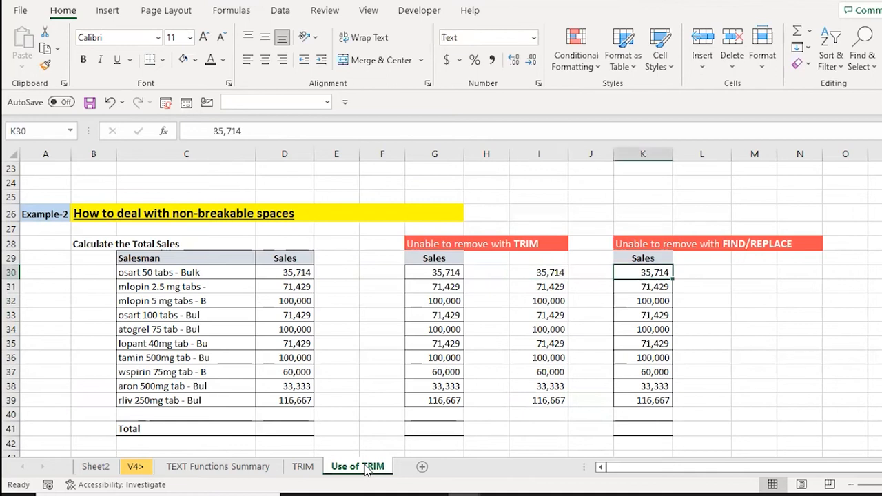
key("ctrl+shift+Down")
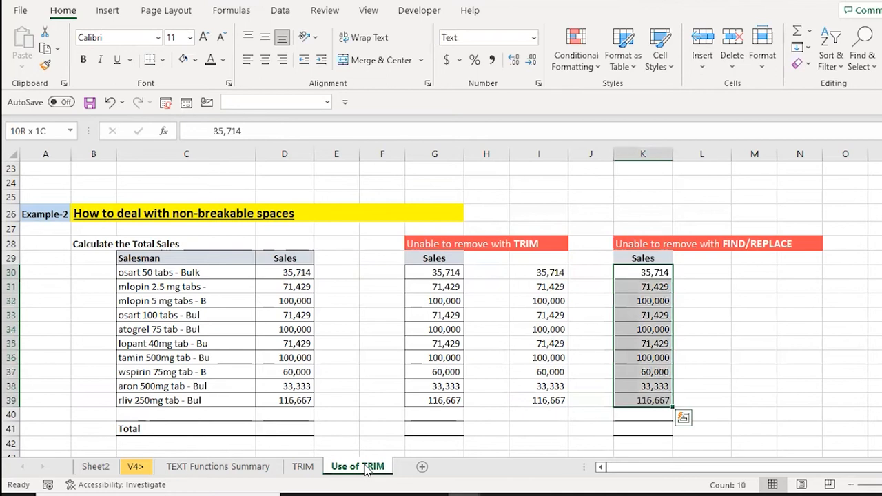
key("ctrl+f")
key("BackSpace")
key("ctrl+h")
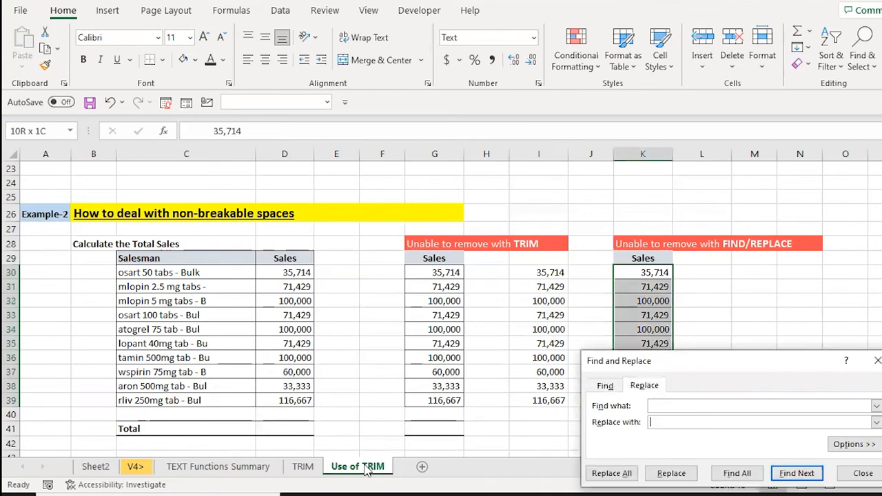
key("alt+a")
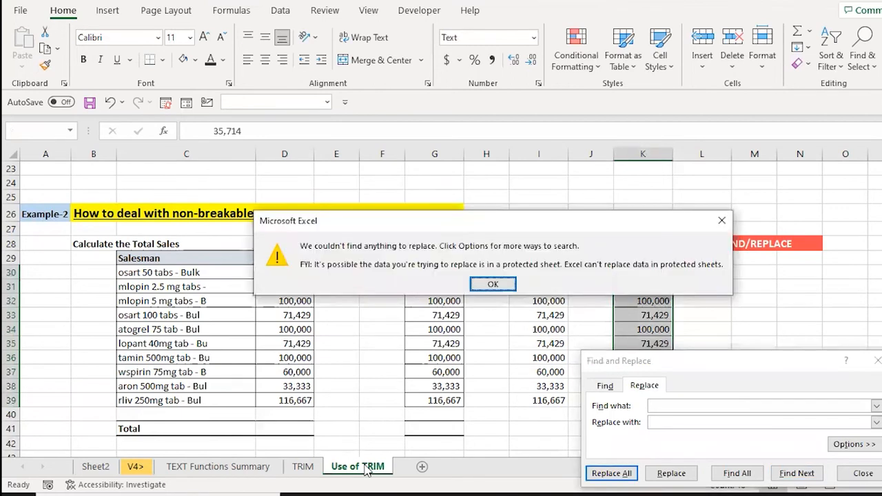
key("Return")
key("Escape")
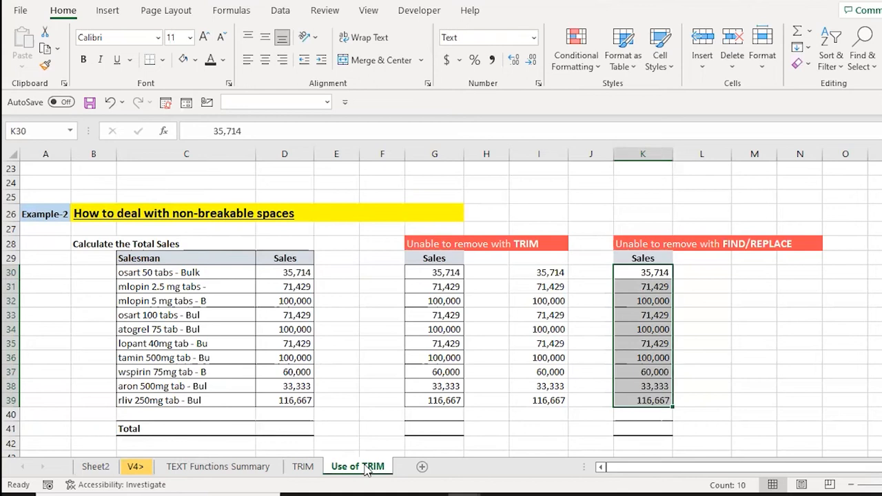
Step: Look at the function list on the TEXT Functions Summary sheet and return to the Use of TRIM sheet
key("ctrl+Down")
key("Left")
key("Left")
key("Left")
key("Left")
key("Left")
key("Left")
key("Left")
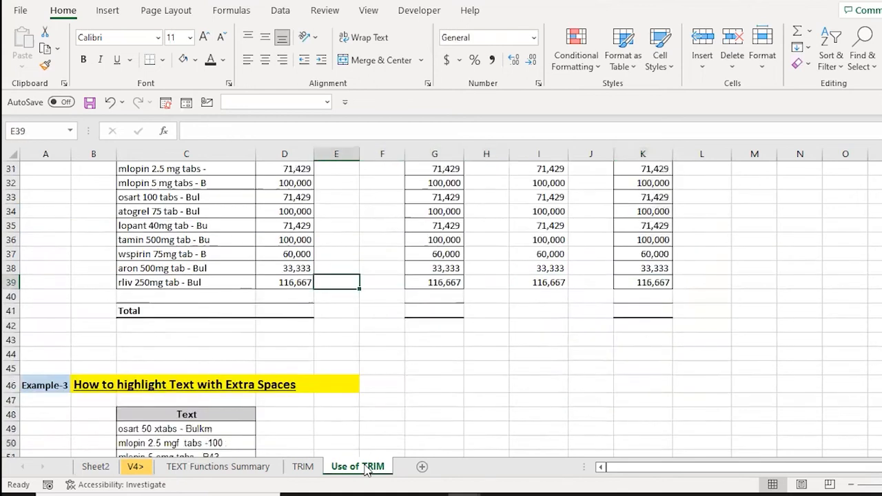
key("ctrl+Up")
key("Down")
key("Down")
key("Down")
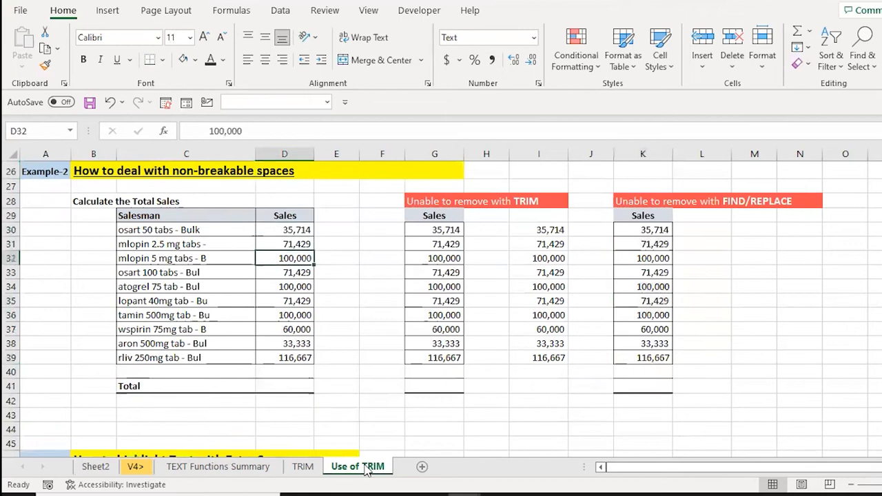
left_click(217, 467)
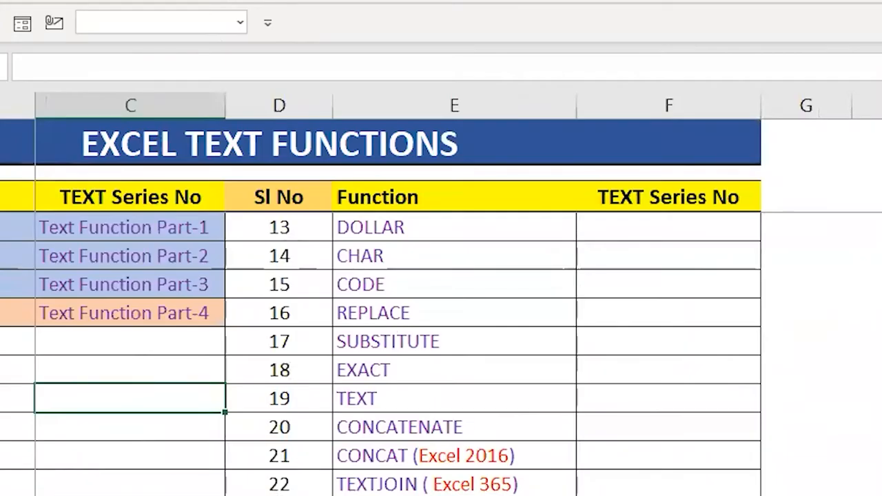
left_click(357, 467)
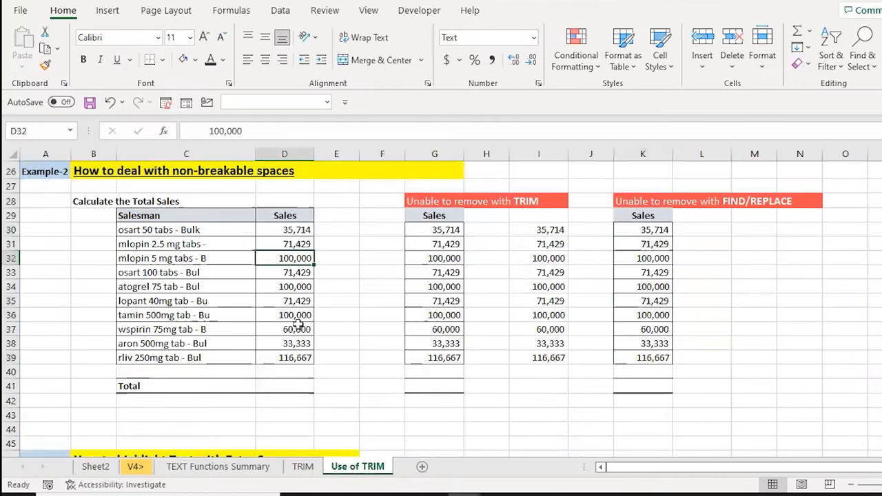
key("ctrl+Down")
key("Down")
key("Up")
key("ctrl+Up")
key("Down")
key("Down")
key("Down")
key("Down")
key("Down")
key("ctrl+Down")
key("ctrl+Down")
key("ctrl+Up")
key("ctrl+Up")
key("Down")
key("Down")
key("Down")
key("Down")
key("Down")
key("Down")
key("ctrl+Up")
key("Down")
key("ctrl+Down")
key("ctrl+Down")
key("Down")
key("ctrl+Up")
key("ctrl+Up")
key("Down")
key("Down")
key("Up")
key("Up")
key("Up")
key("Down")
key("Down")
key("Down")
key("Down")
key("Down")
key("Down")
key("Down")
key("Down")
key("Down")
key("ctrl+Up")
key("Down")
key("ctrl+Up")
key("ctrl+Up")
key("Down")
key("Down")
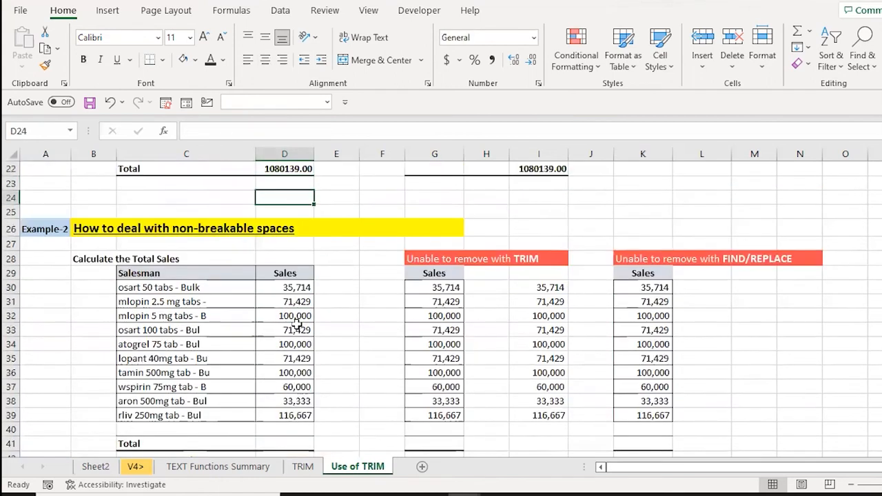
Step: Start a formula-based conditional formatting rule for the Example-3 text cells C49:C58
key("ctrl+Down")
key("ctrl+Down")
key("ctrl+Down")
key("Left")
key("ctrl+Up")
key("Up")
key("Up")
key("Down")
key("Down")
key("ctrl+Up")
key("Down")
key("ctrl+shift+Down")
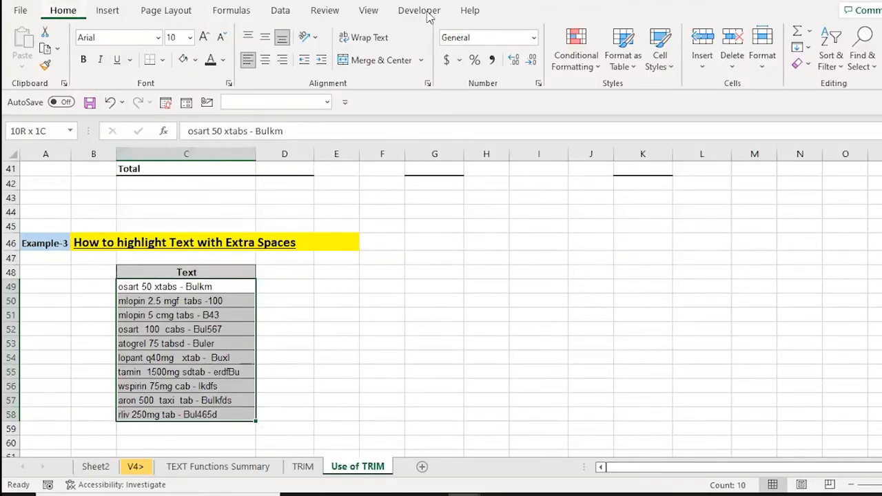
left_click(566, 46)
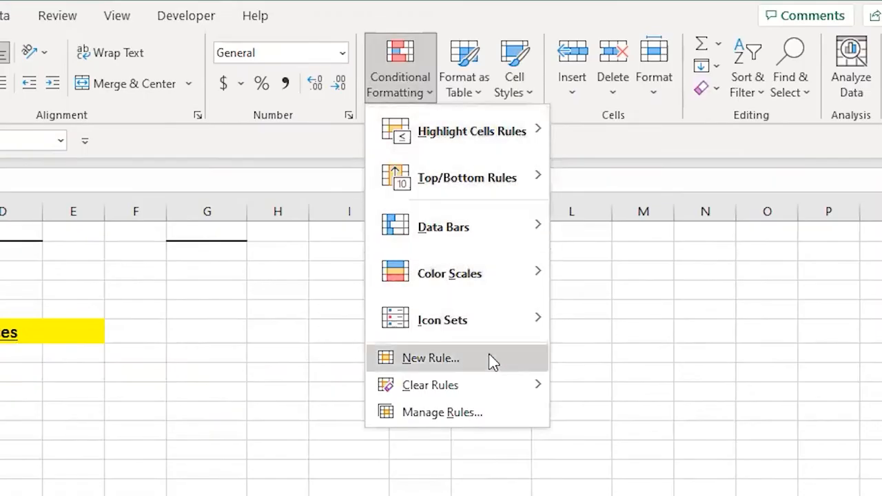
left_click(451, 365)
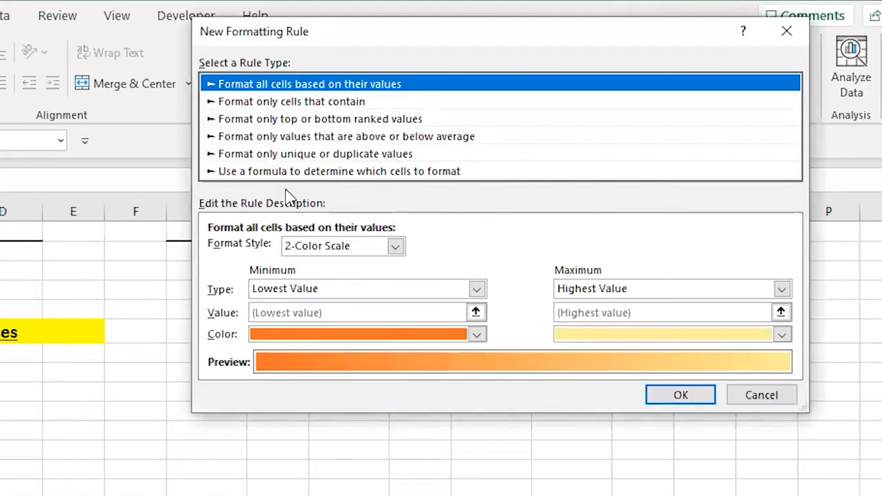
left_click(288, 171)
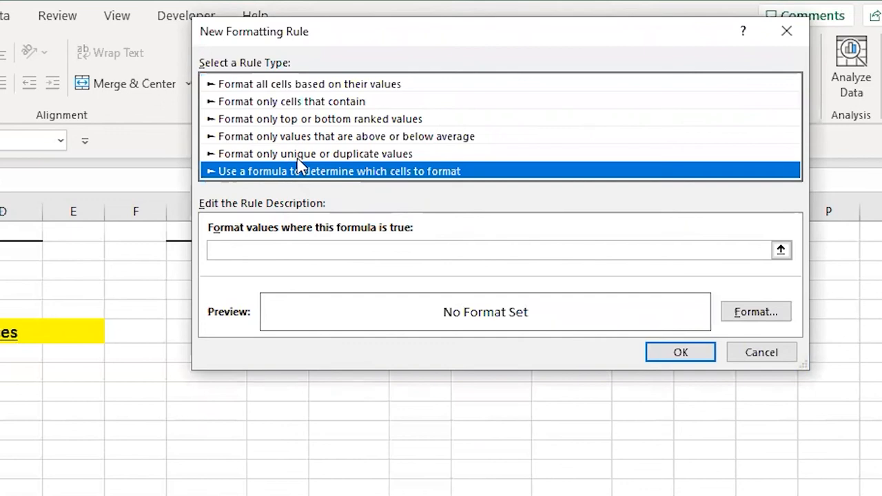
Step: Enter the rule formula =LEN(C49)>LEN(TRIM(C49)) with relative references to the first text cell
left_click(269, 251)
type("=")
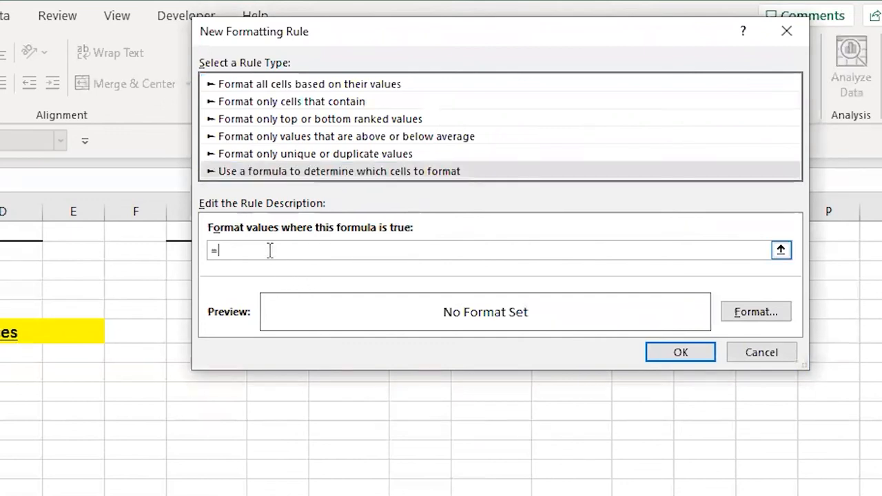
type("LEN(")
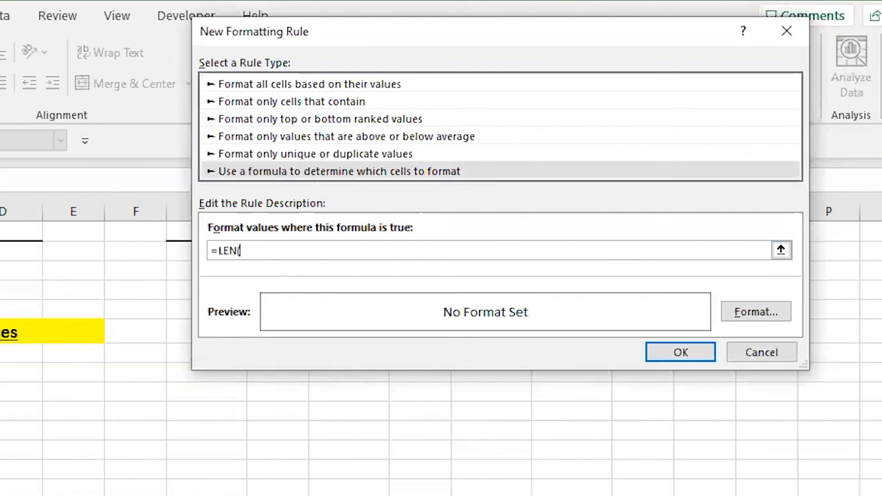
left_click(0, 389)
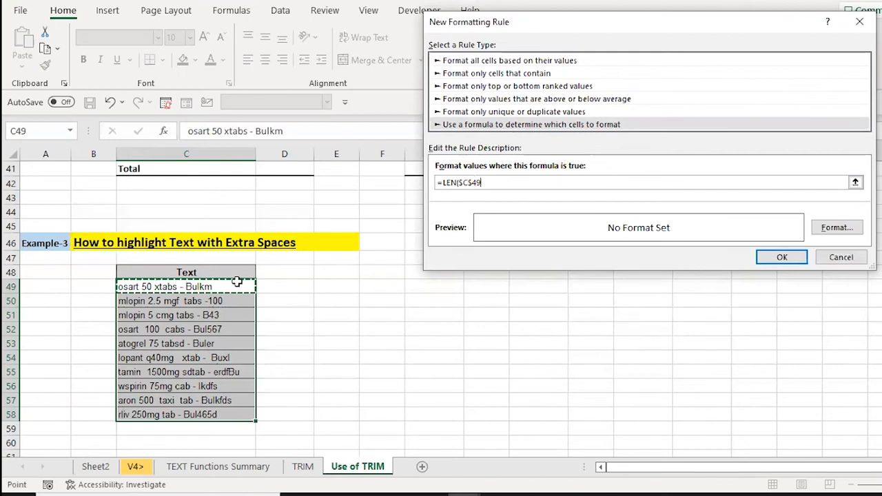
key("F4")
key("F4")
key("F4")
type(")")
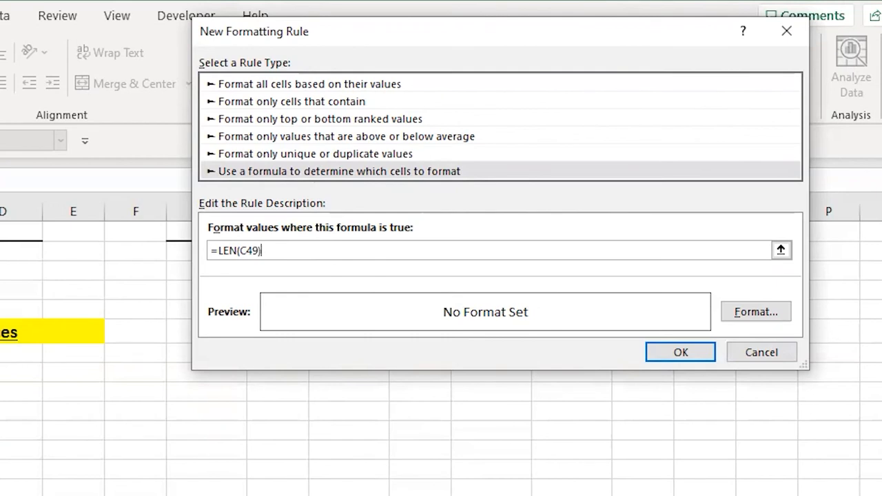
type("-LEN(")
type("TRIM(")
left_click(266, 250)
key("BackSpace")
type(">")
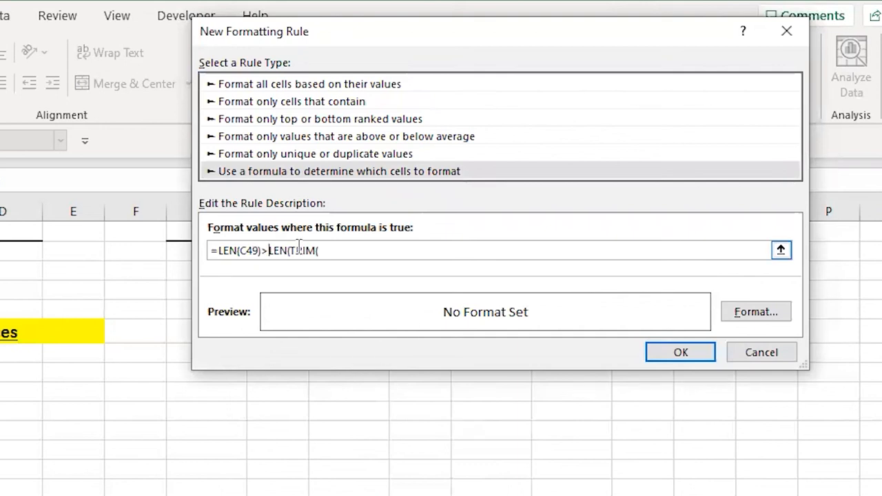
left_click(324, 251)
left_click(181, 286)
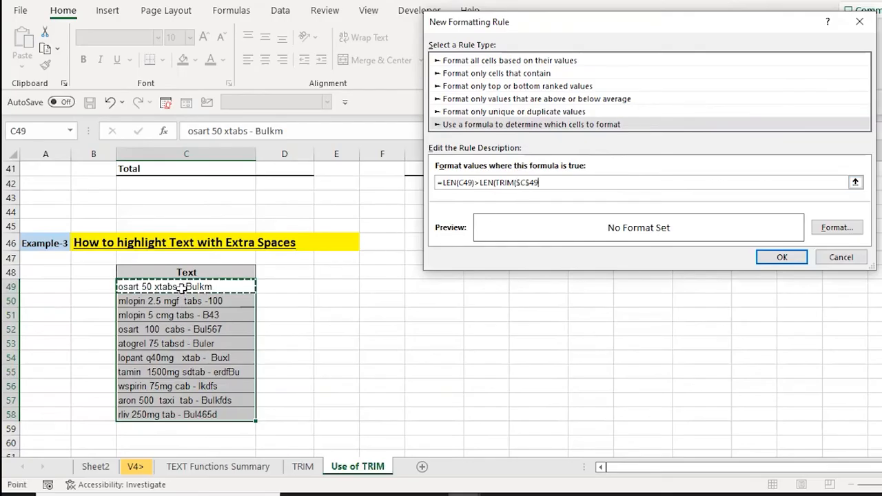
key("F4")
key("F4")
key("F4")
type("))")
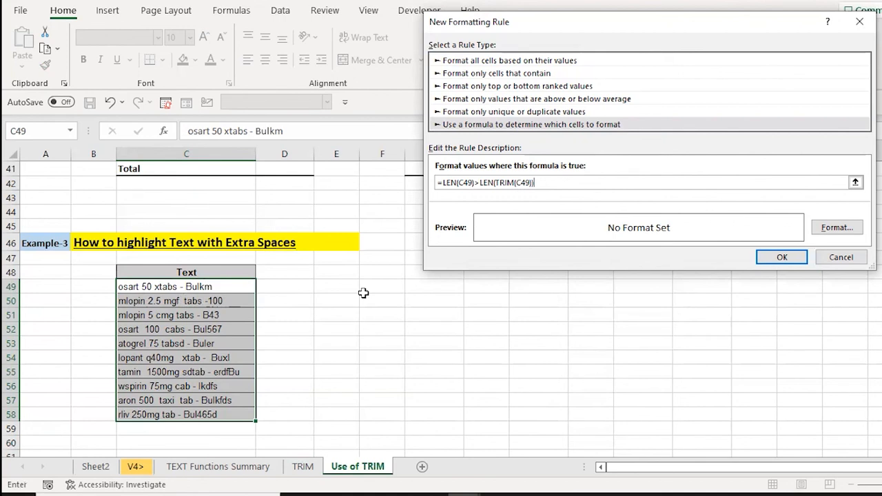
Step: Give the rule a horizontal two-colour gradient fill from white to blue and apply it to C49:C58
left_click(838, 230)
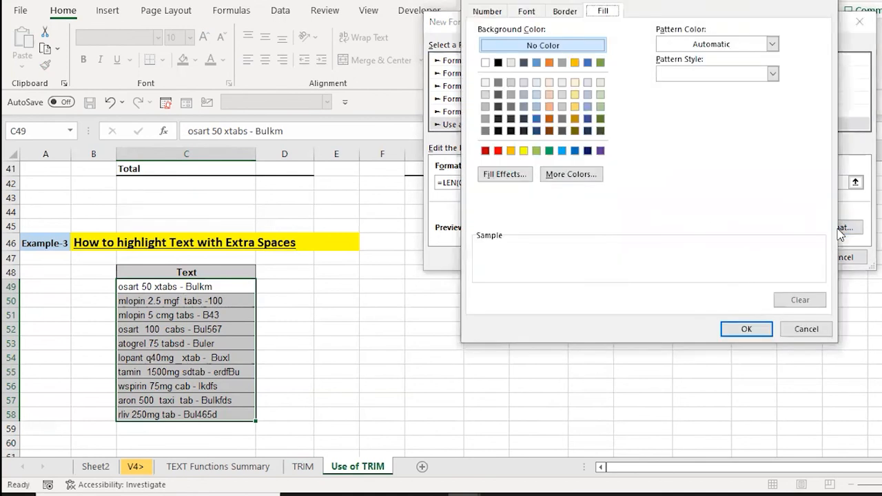
left_click(513, 178)
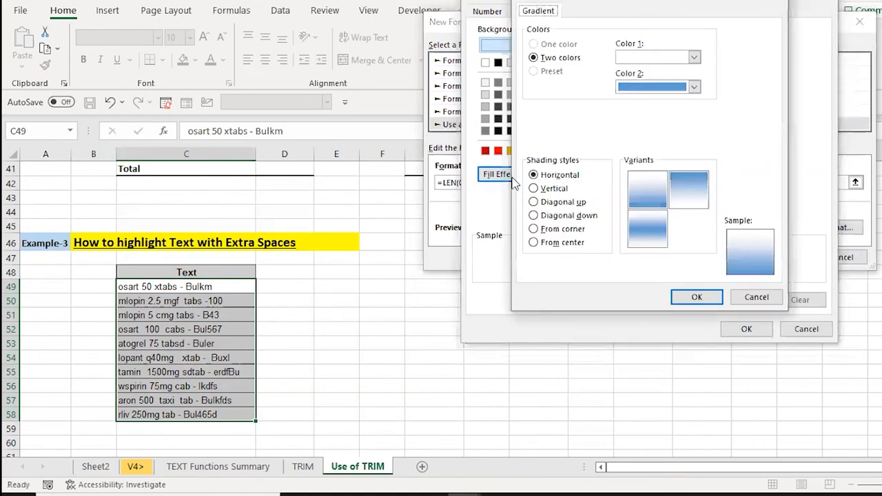
left_click(695, 298)
left_click(749, 328)
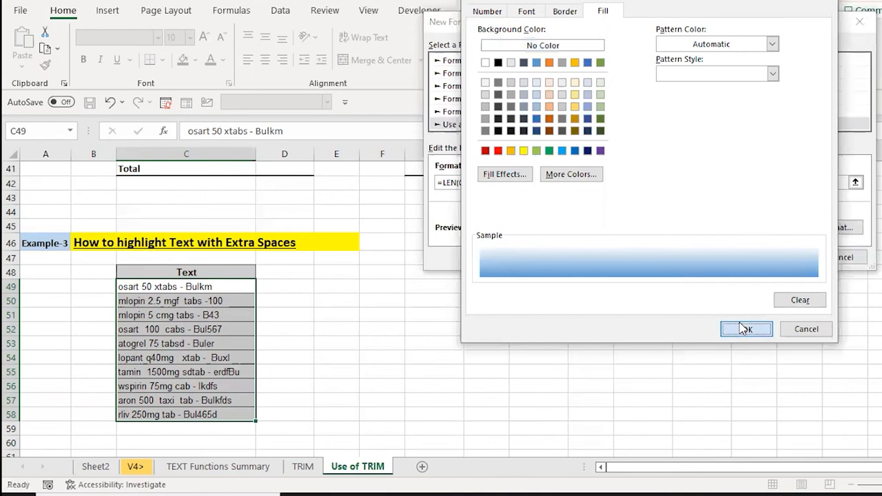
left_click(781, 257)
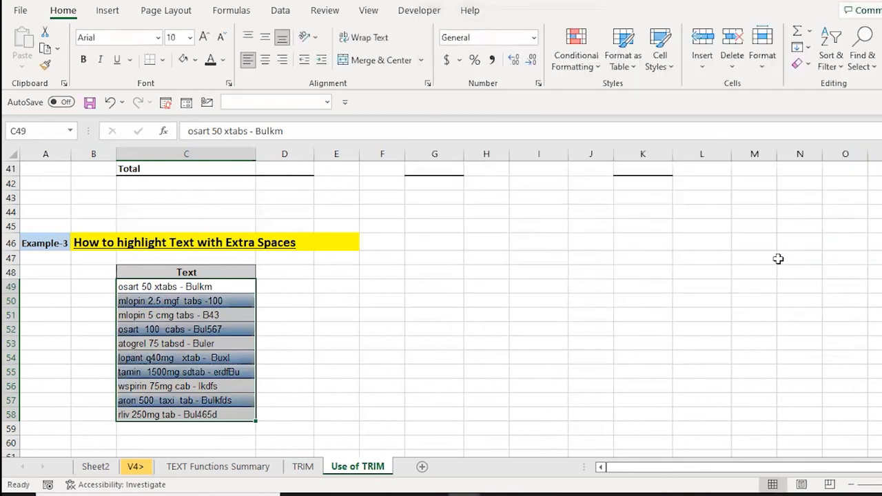
Step: Examine the Example-3 text list to see which entries the extra-spaces rule highlights
key("Down")
key("Down")
key("Down")
key("Down")
key("Down")
key("Down")
key("Down")
key("Up")
key("Up")
key("Up")
key("Up")
key("Up")
key("Up")
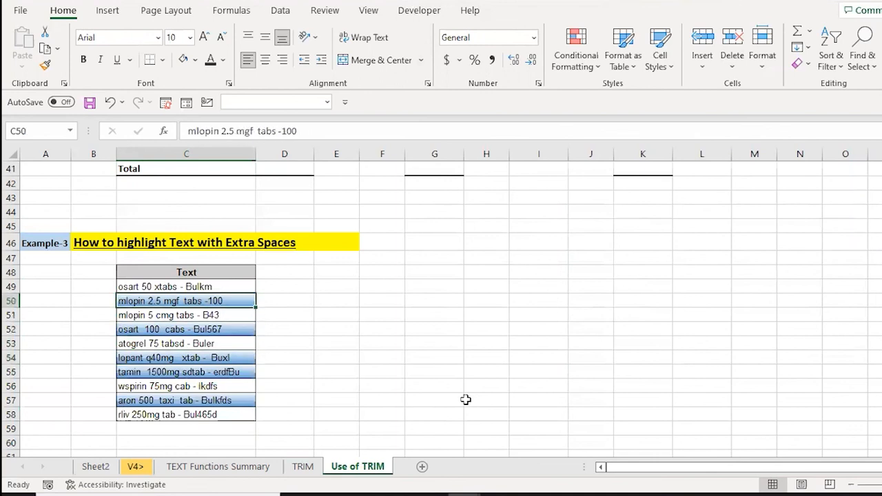
Step: Enter the formula =LEN(C49)-LEN(TRIM(C49)) in E49 to count the extra spaces in the first Example-3 text
key("Right")
key("Right")
key("Up")
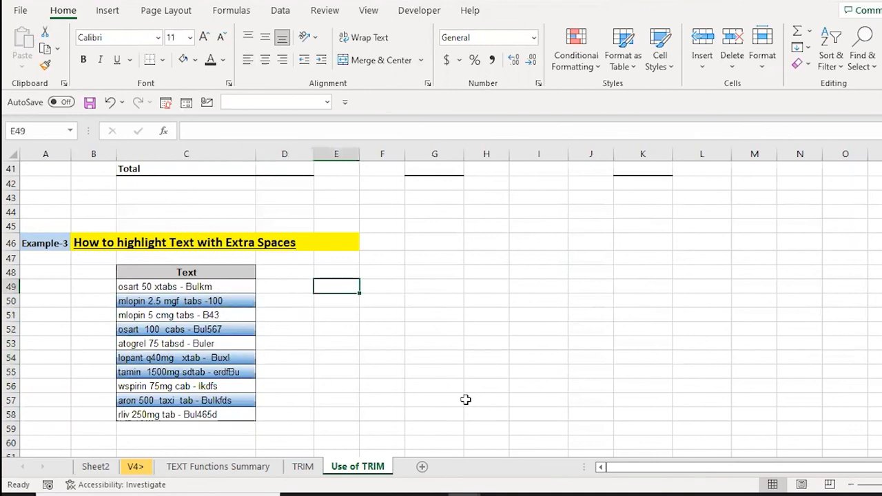
type("=LEN(")
key("Left")
key("Left")
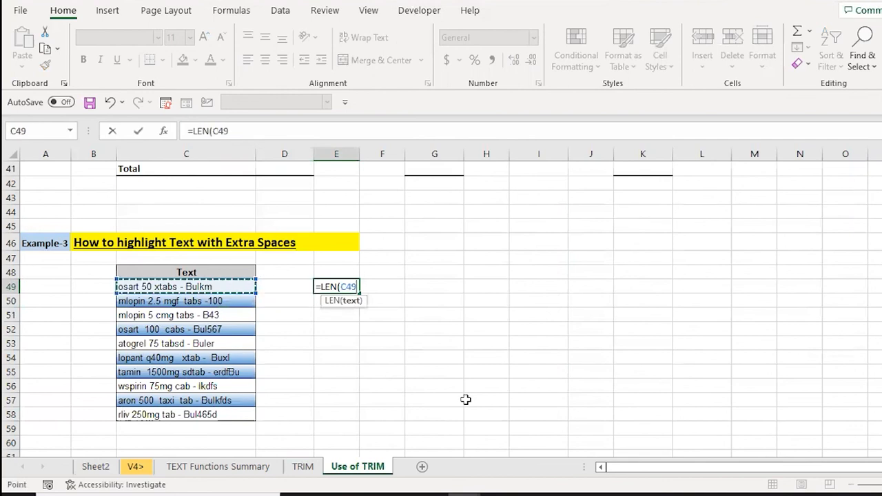
type(")-LEN(TRIM(")
key("Left")
key("Left")
key("Left")
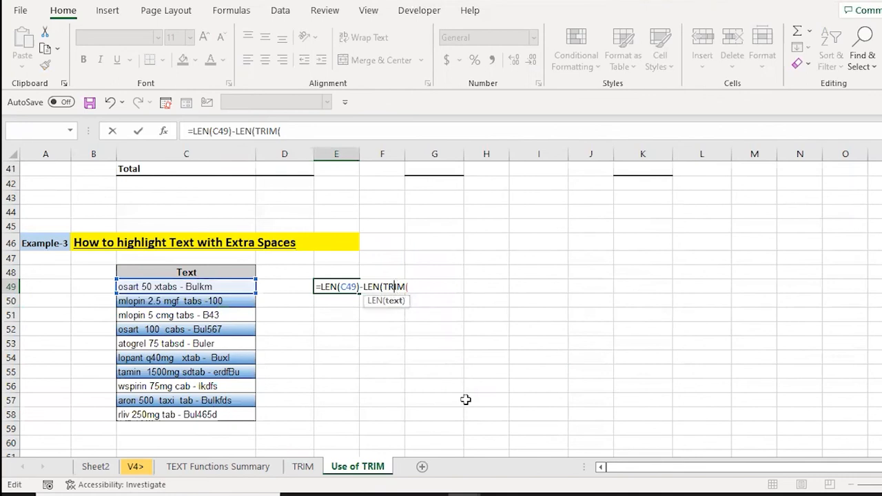
key("Right")
key("Right")
key("Right")
key("F2")
key("Left")
key("Left")
type("))")
key("ctrl+Return")
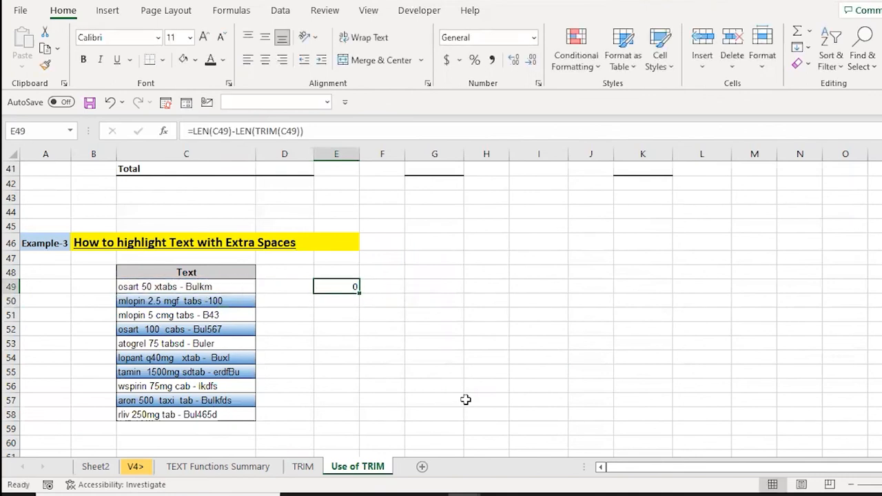
Step: Copy the extra-space count formula from E49 down through E58 for the remaining Example-3 texts
key("ctrl+c")
key("shift+Down")
key("shift+Down")
key("shift+Down")
key("shift+Down")
key("shift+Down")
key("shift+Down")
key("shift+Down")
key("shift+Down")
key("shift+Down")
key("shift+Down")
key("shift+Down")
key("shift+Up")
key("shift+Up")
key("shift+Up")
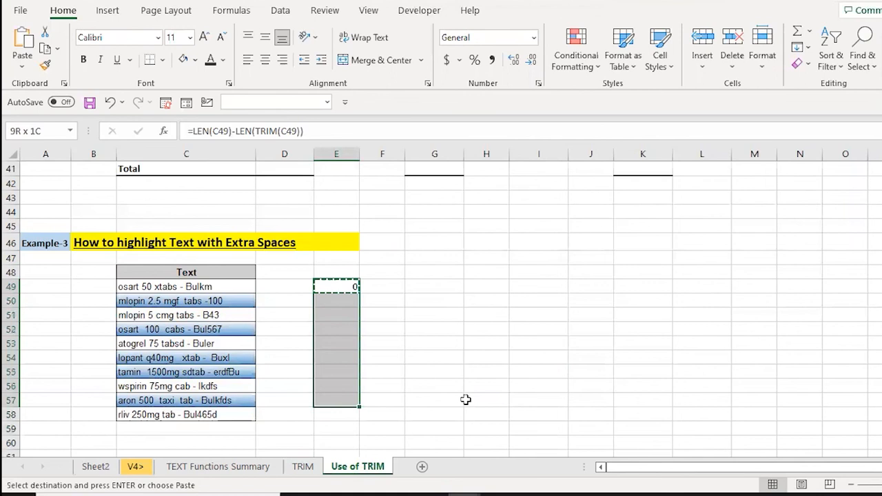
key("shift+Down")
key("Return")
Step: Compare the extra-space counts in column E with the highlighted Example-3 text entries
key("Down")
key("Down")
key("Down")
key("Left")
key("Left")
key("shift+Right")
key("shift+Right")
key("Up")
key("Up")
key("shift+Right")
key("shift+Right")
key("Down")
key("Down")
key("Right")
key("Right")
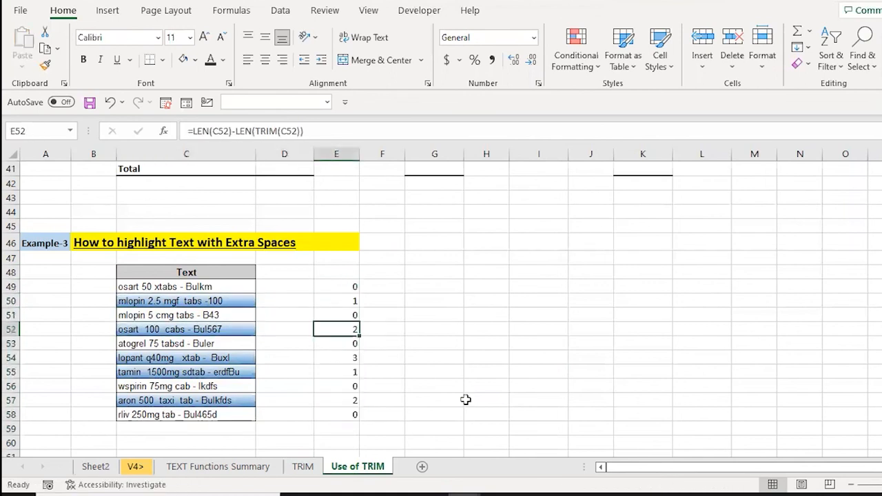